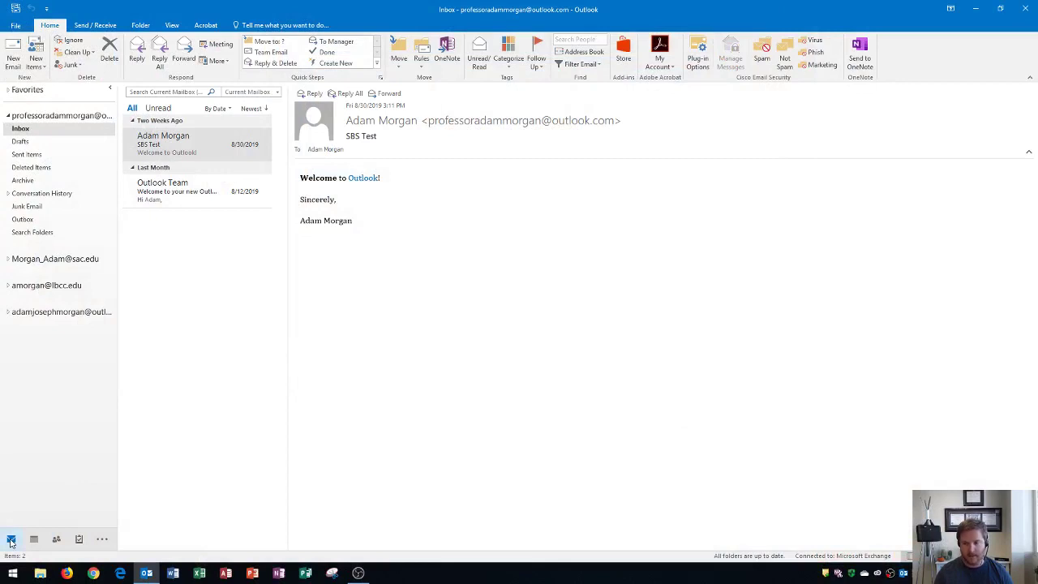
- Switch from the Inbox to the Tasks To-Do List
{"action": "mouse_move", "coordinate": [79, 542]}
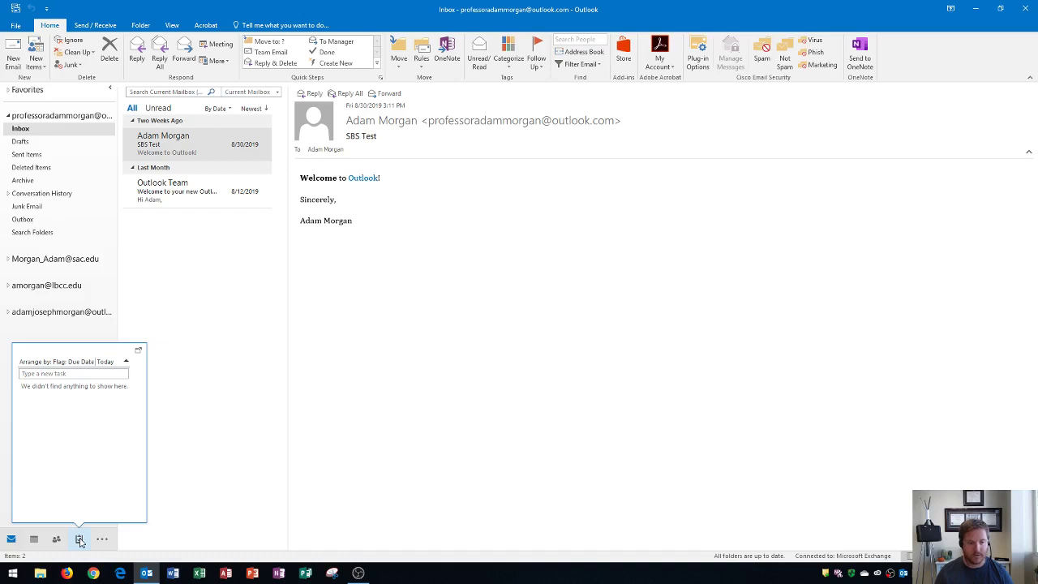
{"action": "left_click", "coordinate": [80, 540]}
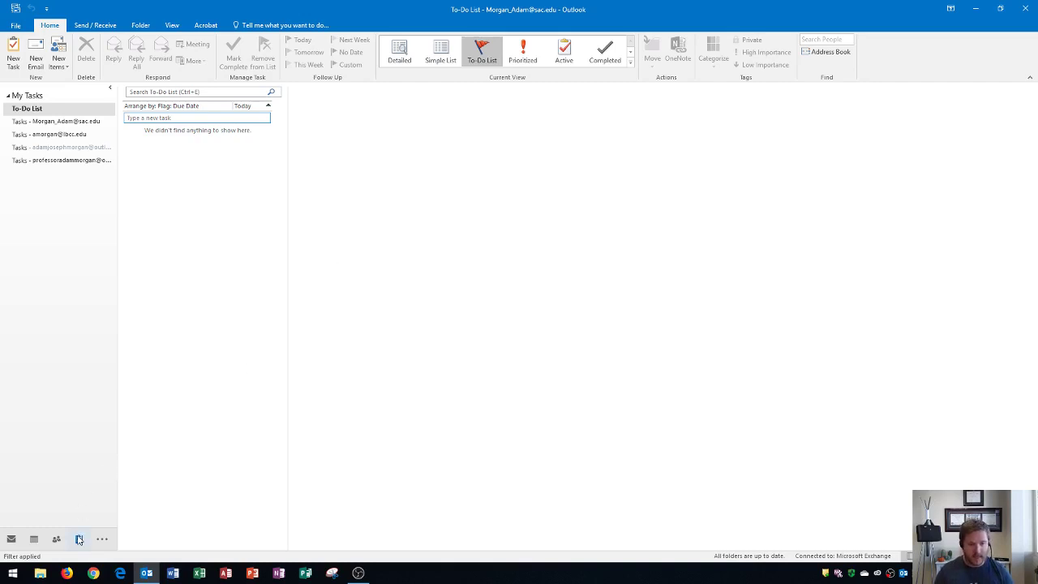
{"action": "mouse_move", "coordinate": [79, 542]}
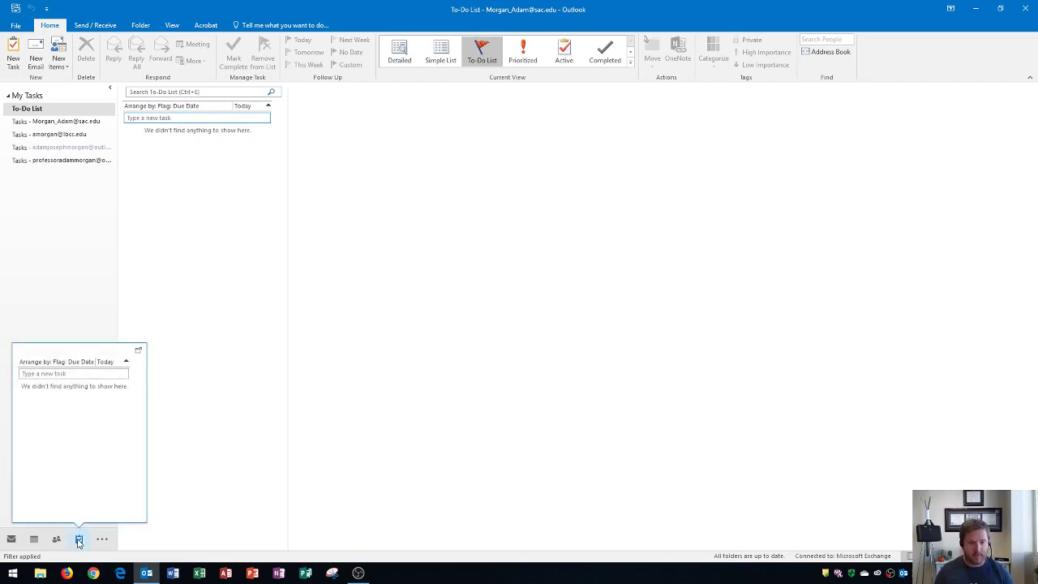
- Quick-add the task 'Complete Chapter 11 practice tasks', flagged for Today
{"action": "left_click", "coordinate": [154, 118]}
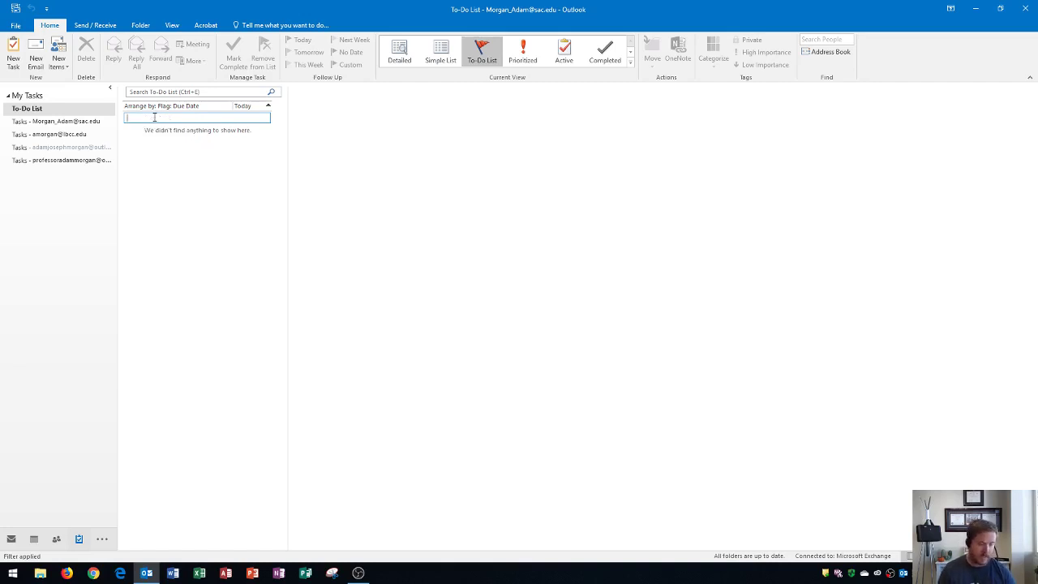
{"action": "type", "text": "c"}
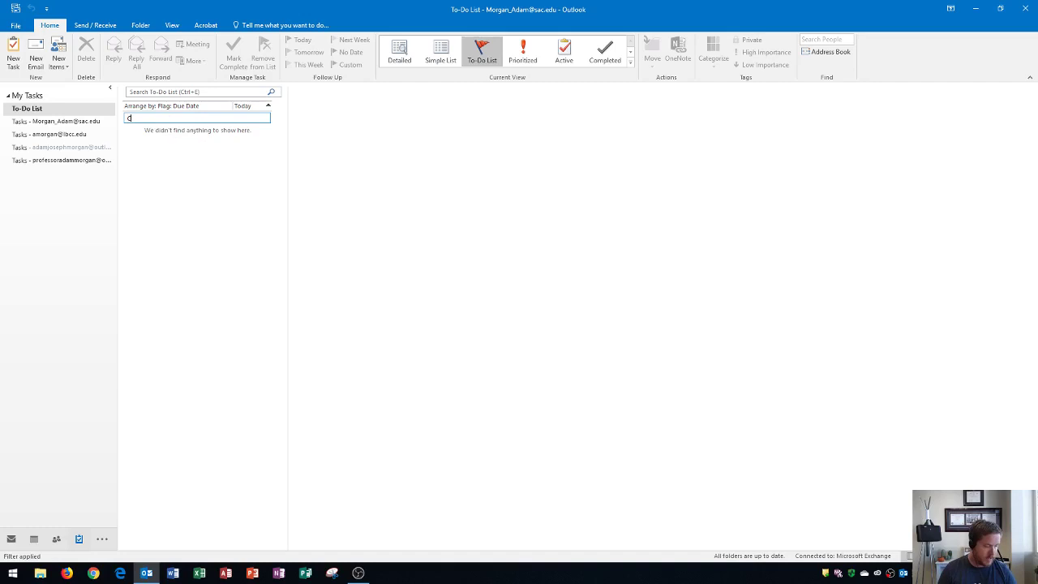
{"action": "type", "text": "omplete Chapter 11 prac"}
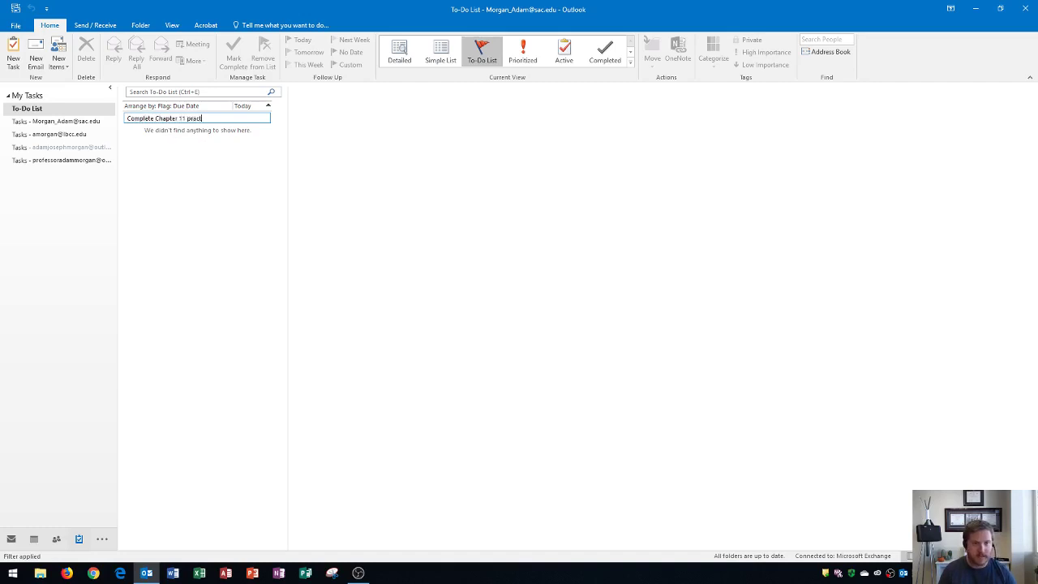
{"action": "type", "text": " tasks"}
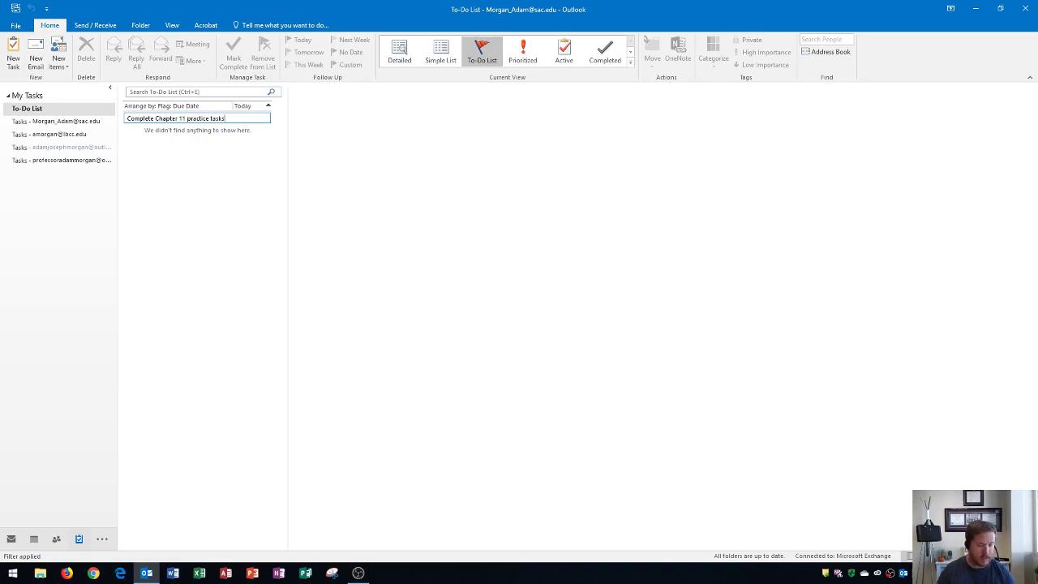
{"action": "key", "text": "Return"}
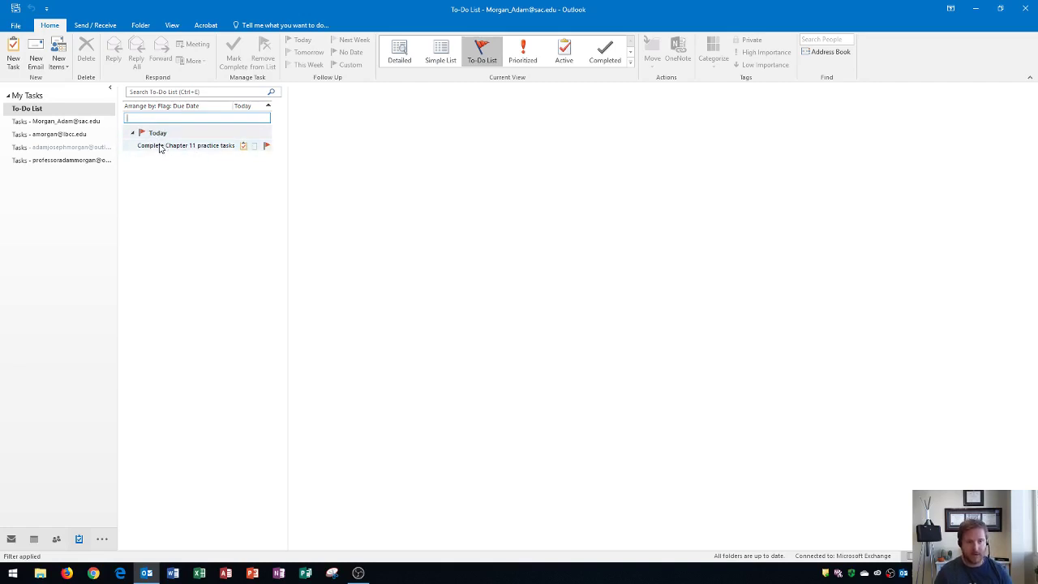
{"action": "mouse_move", "coordinate": [161, 148]}
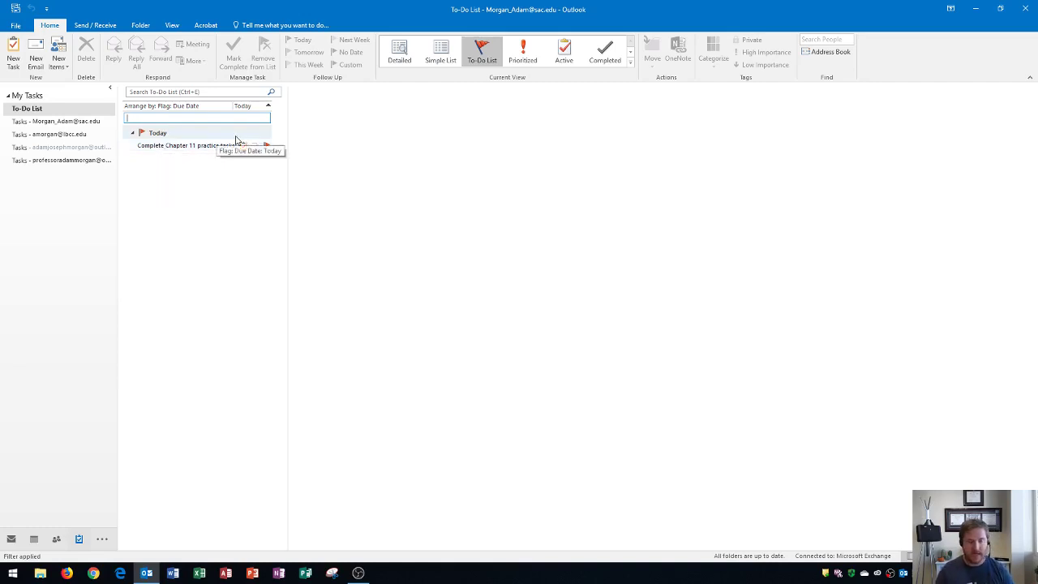
{"action": "mouse_move", "coordinate": [203, 155]}
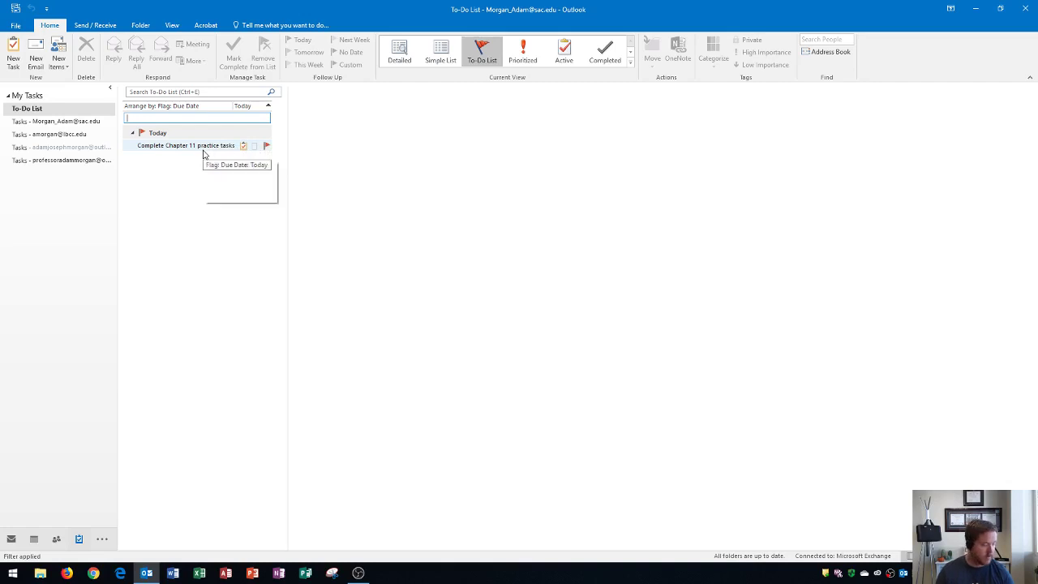
- Create a new task 'Read Chapter 12' due Sat 9/14/2019
{"action": "left_click", "coordinate": [11, 63]}
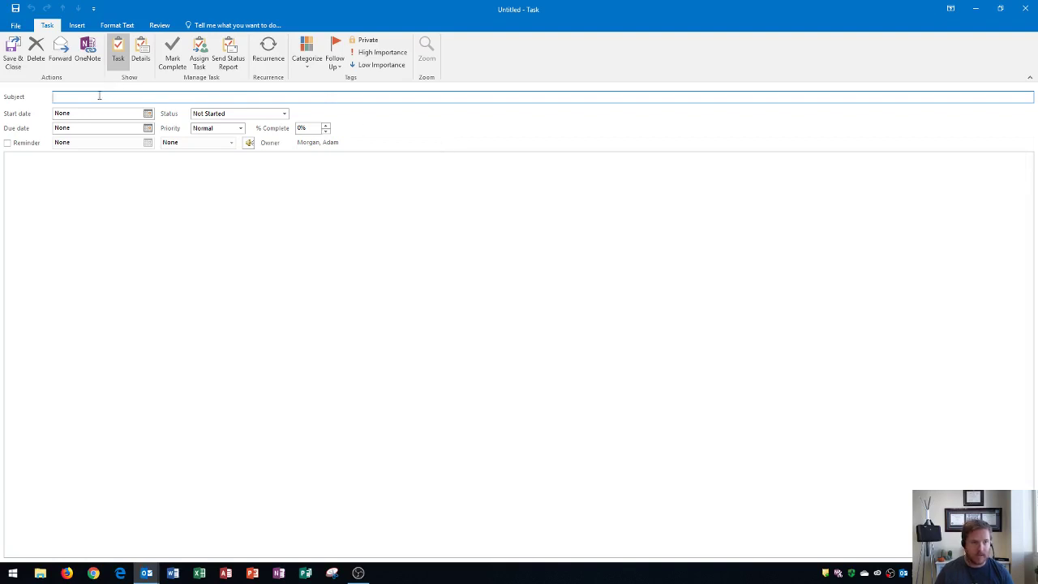
{"action": "type", "text": "I"}
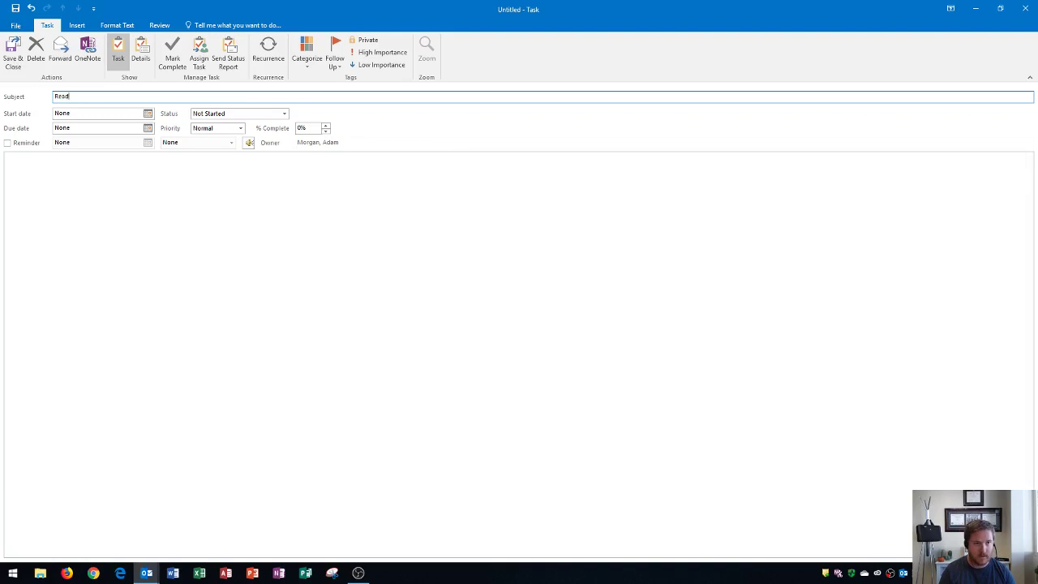
{"action": "type", "text": "ead Chapter 12"}
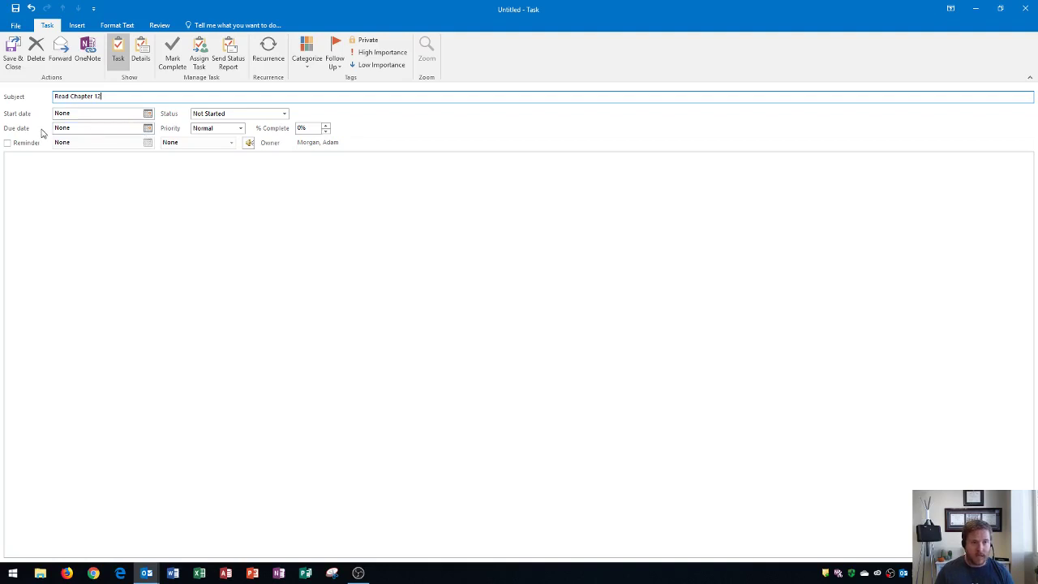
{"action": "left_click", "coordinate": [148, 128]}
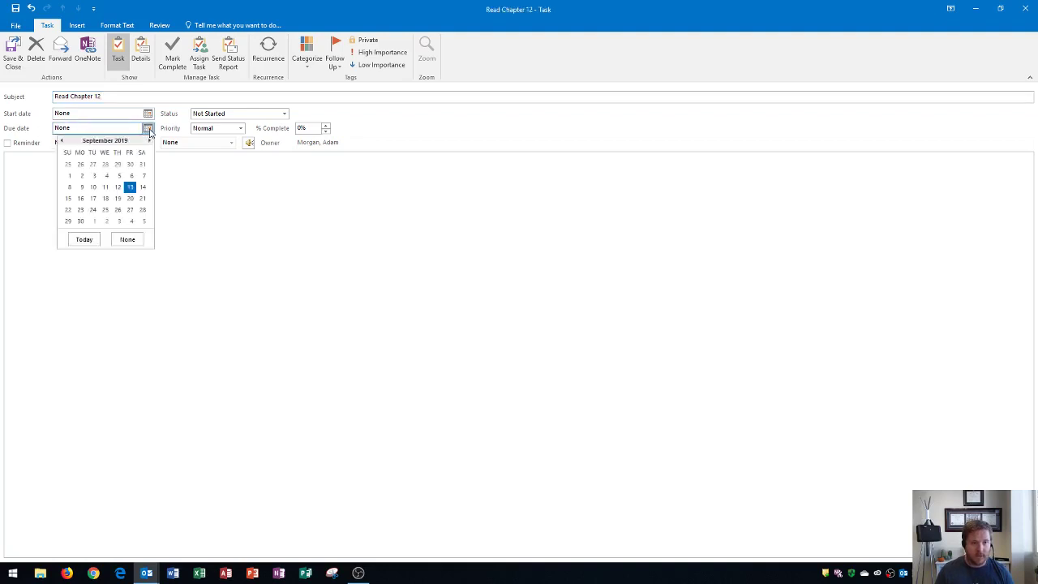
{"action": "left_click", "coordinate": [144, 187]}
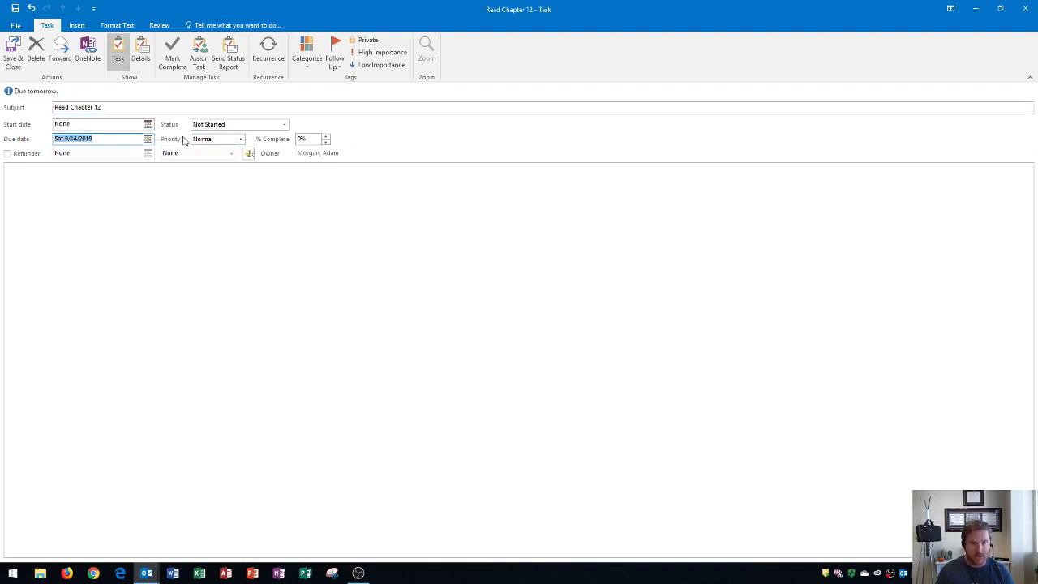
- Give Read Chapter 12 Low priority and a 9:00 AM reminder on 9/14/2019
{"action": "left_click", "coordinate": [235, 140]}
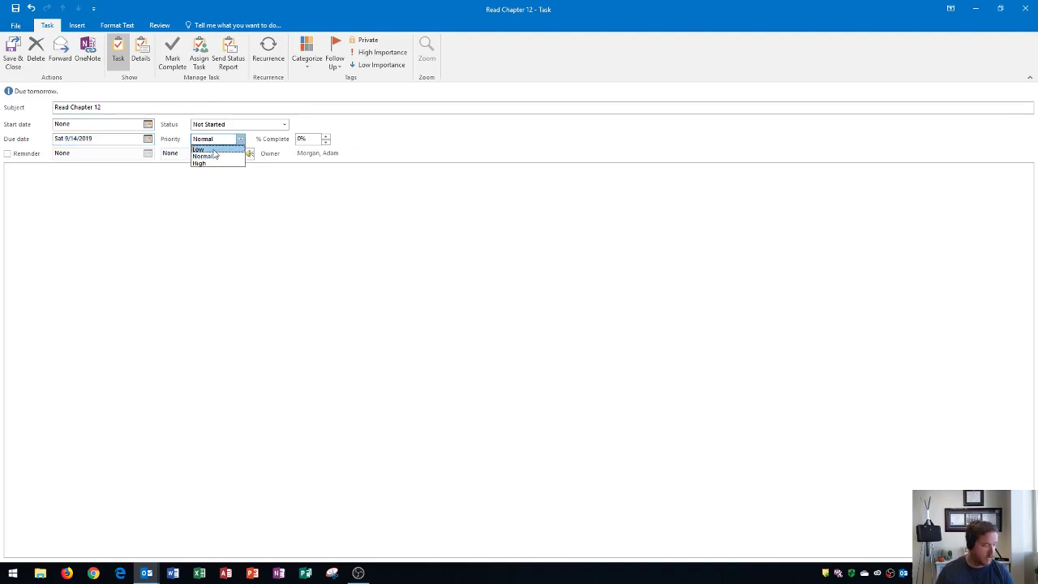
{"action": "left_click", "coordinate": [214, 149]}
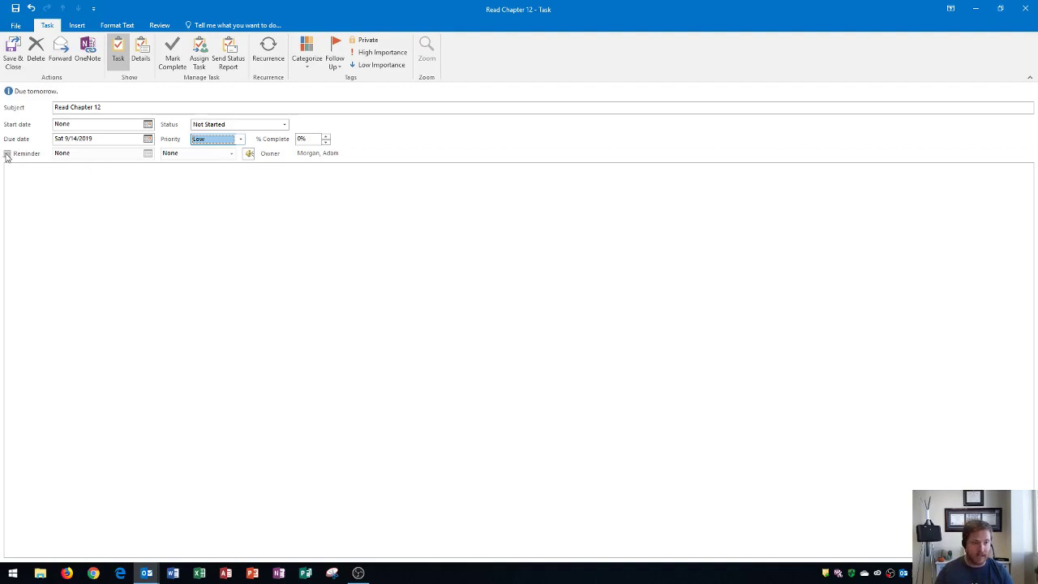
{"action": "left_click", "coordinate": [7, 155]}
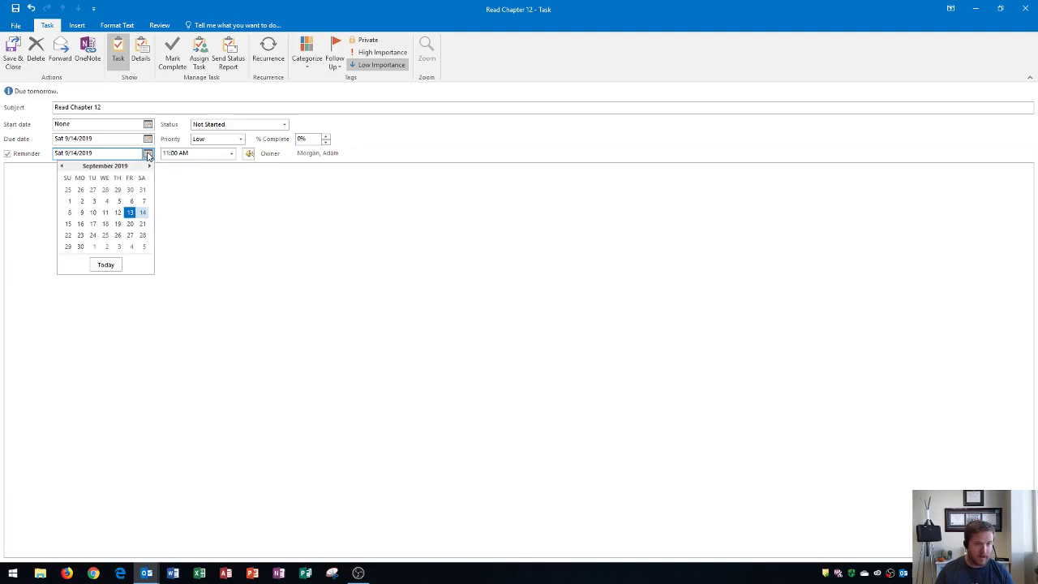
{"action": "left_click", "coordinate": [148, 154]}
{"action": "left_click", "coordinate": [142, 212]}
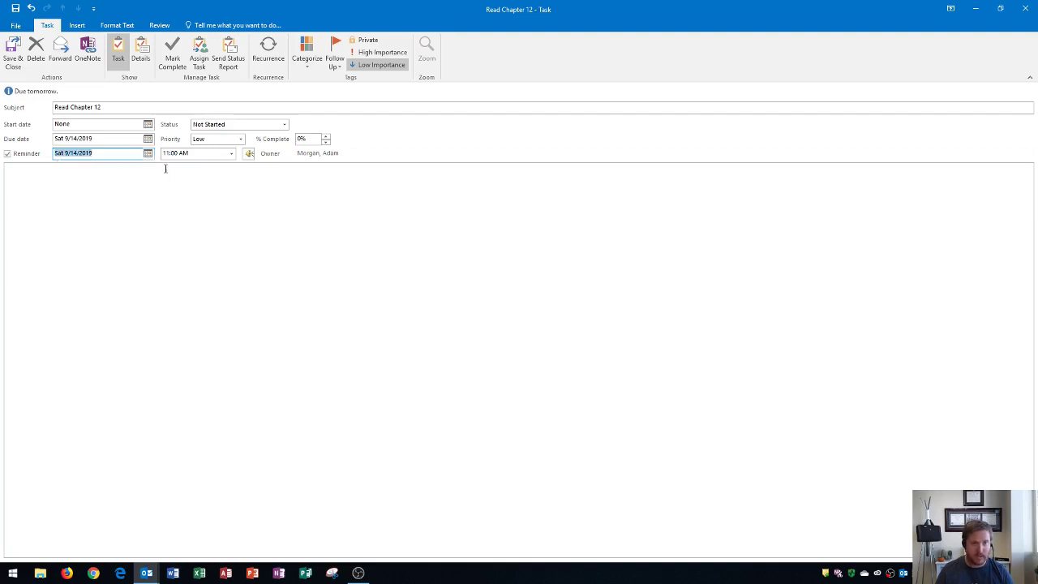
{"action": "left_click", "coordinate": [231, 154]}
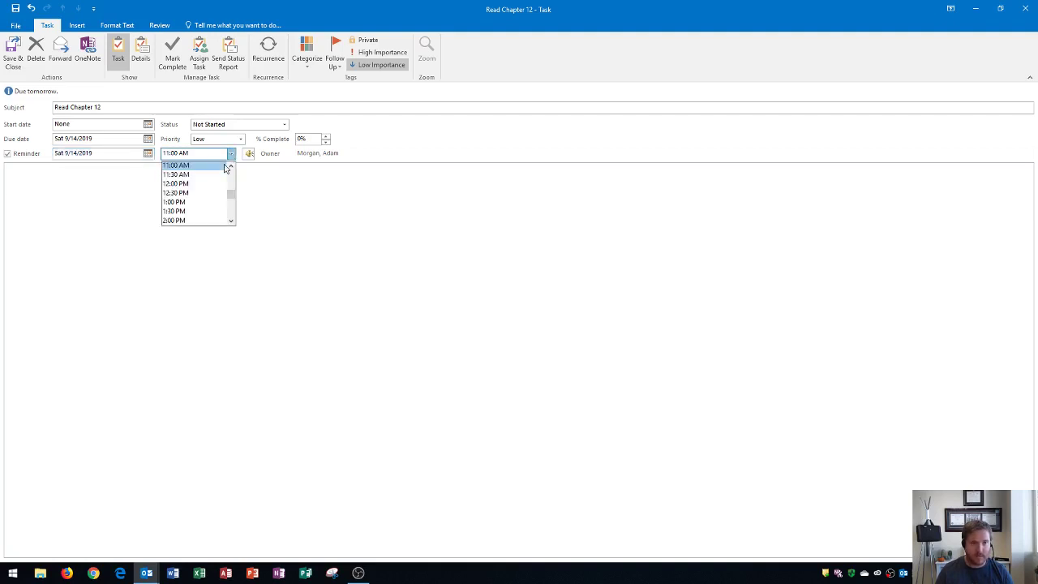
{"action": "left_click", "coordinate": [231, 169]}
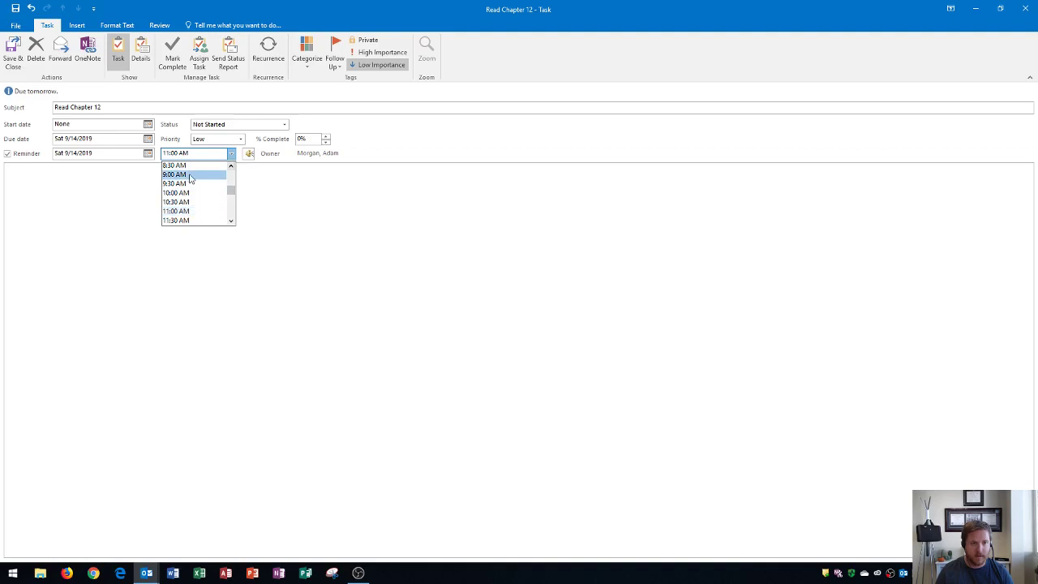
{"action": "left_click", "coordinate": [190, 174]}
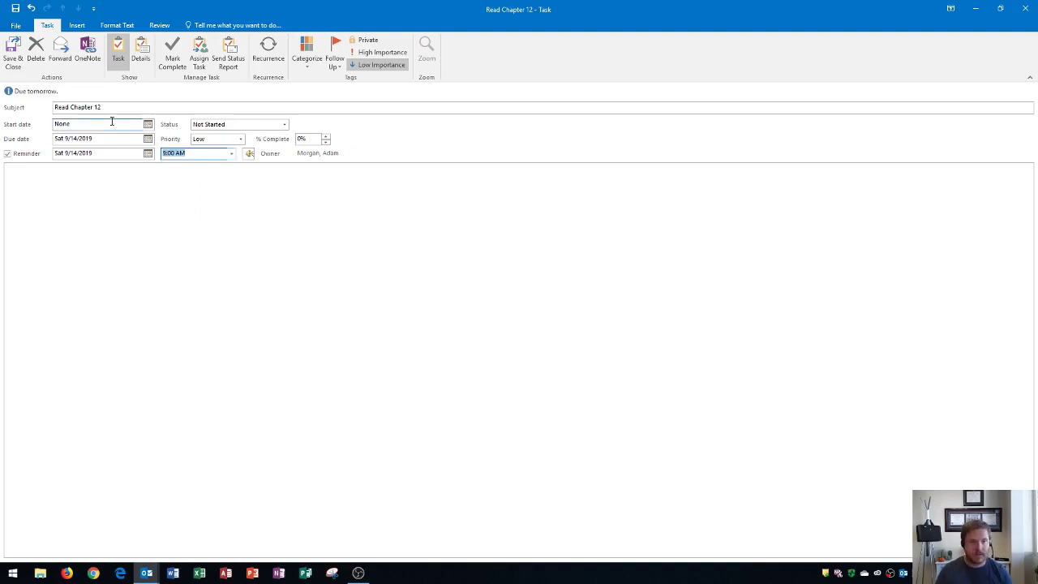
- Save and close the Read Chapter 12 task
{"action": "left_click", "coordinate": [12, 61]}
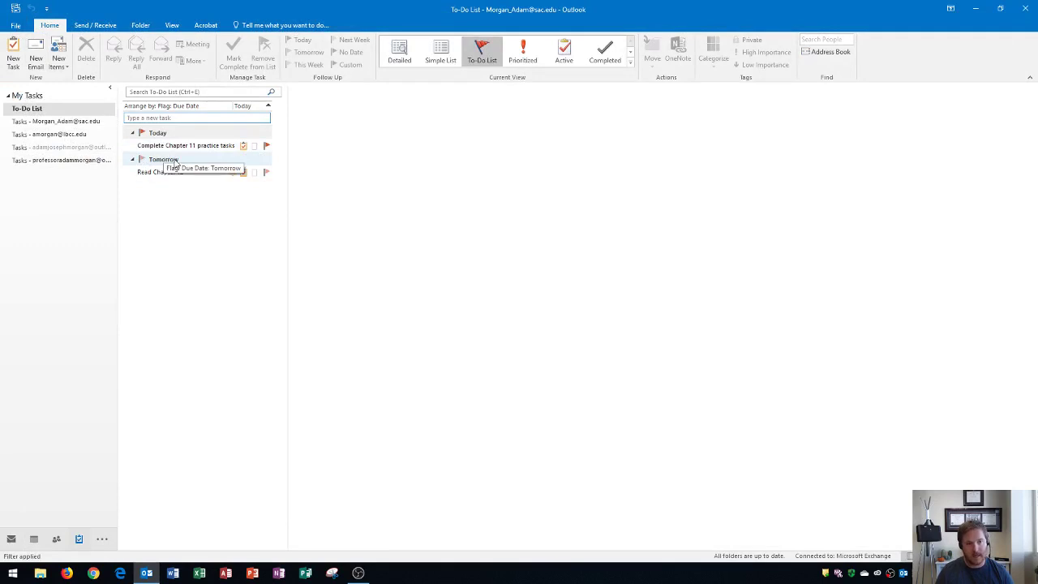
{"action": "mouse_move", "coordinate": [207, 175]}
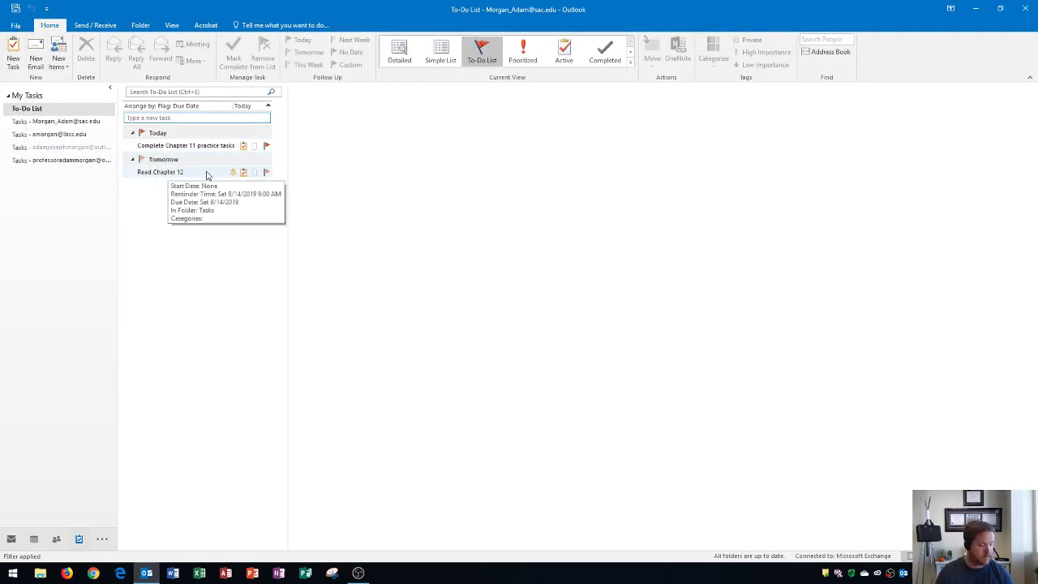
- Flag Read Chapter 12 for Next Week, due Friday 9/20/2019
{"action": "left_click", "coordinate": [162, 173]}
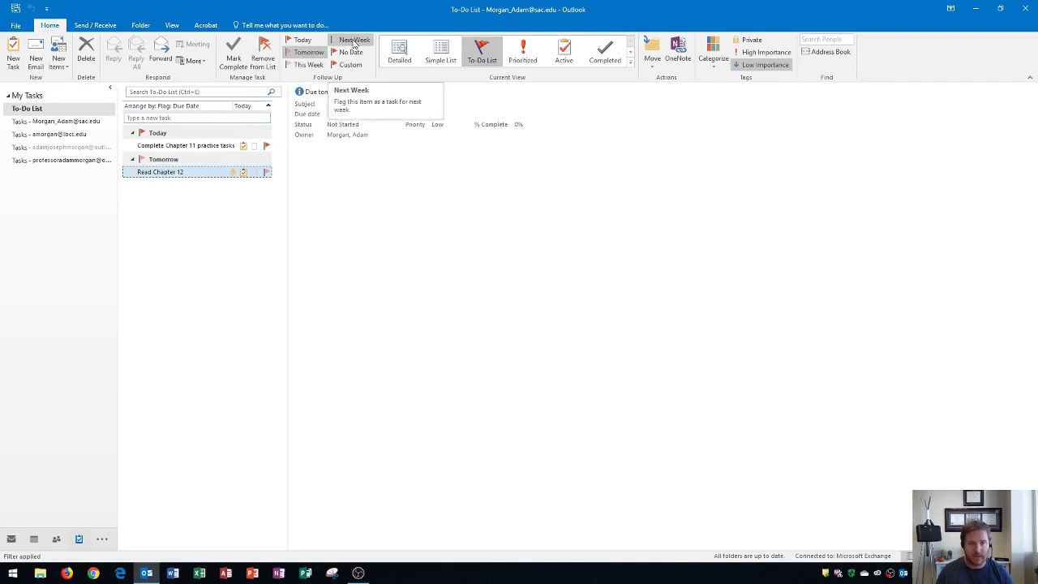
{"action": "left_click", "coordinate": [352, 42]}
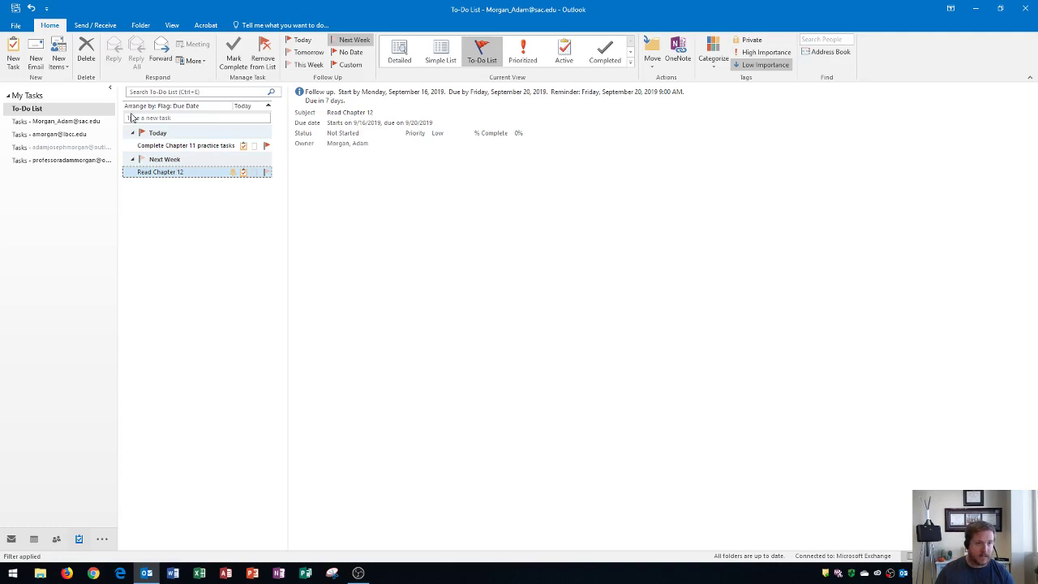
- Start a new 'My Birthday' task dated Thu 10/31/2019
{"action": "left_click", "coordinate": [13, 64]}
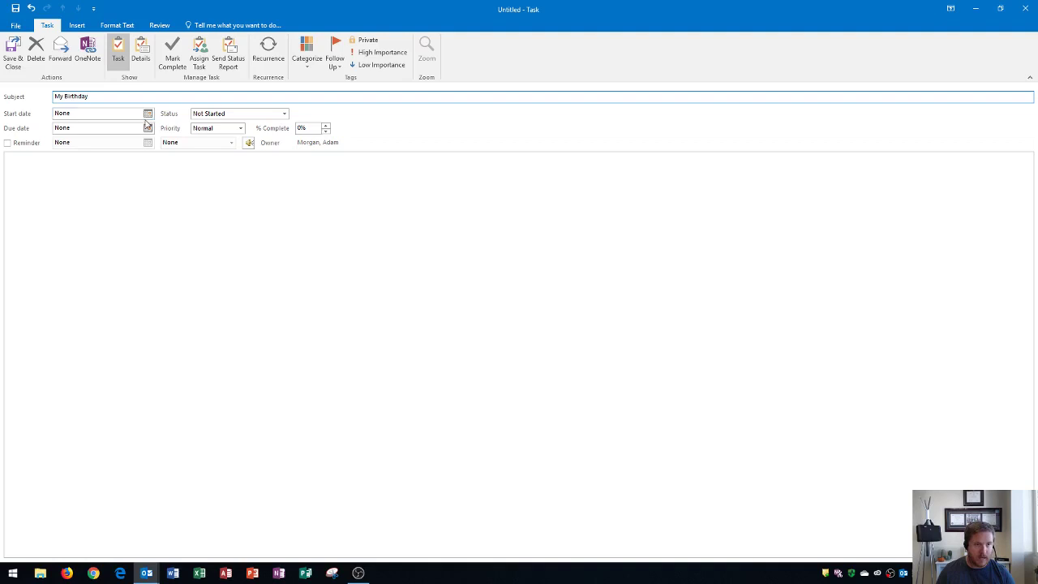
{"action": "left_click", "coordinate": [148, 113]}
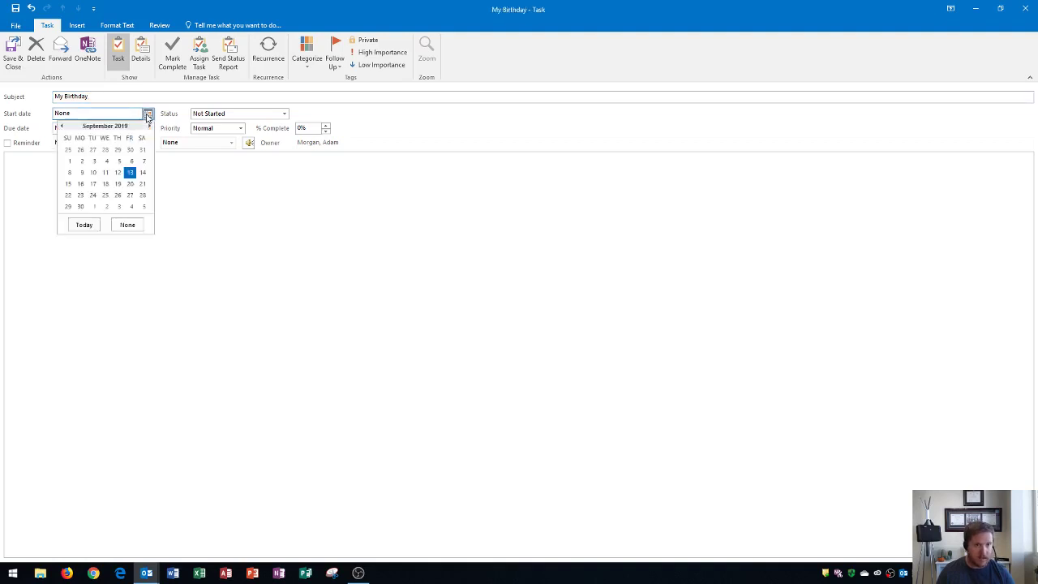
{"action": "left_click", "coordinate": [148, 126]}
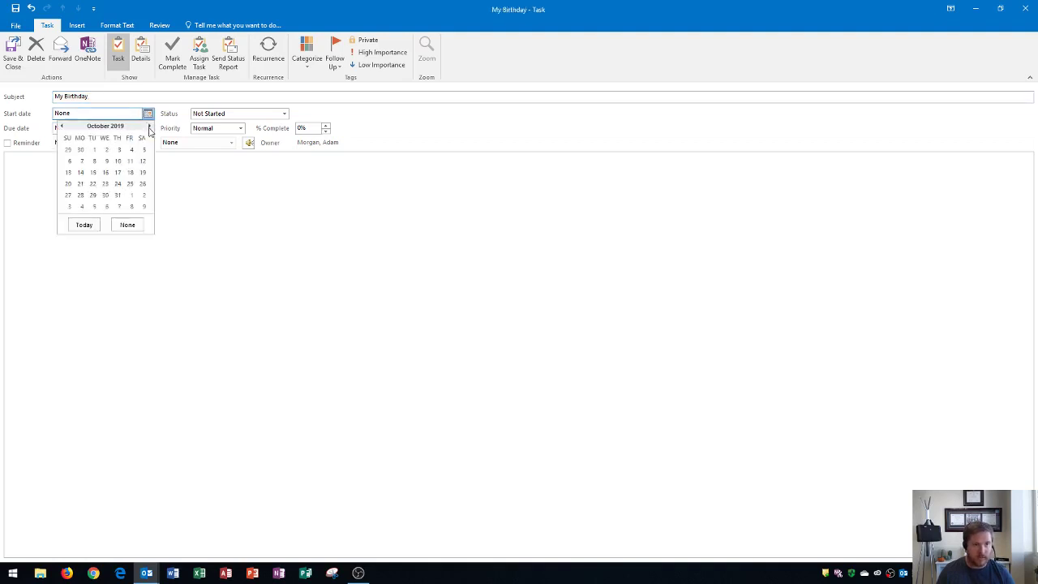
{"action": "left_click", "coordinate": [118, 196]}
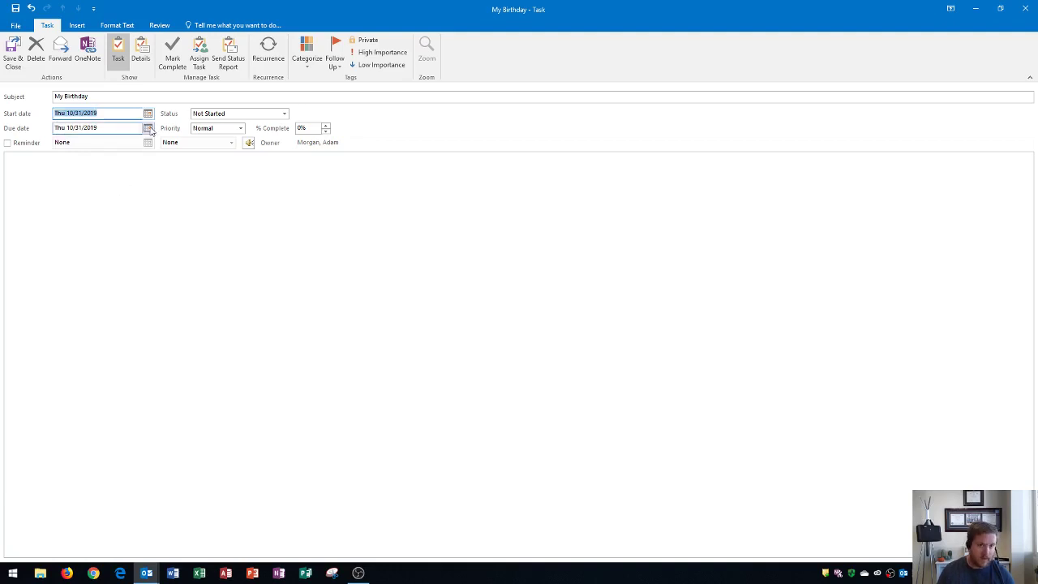
- Make My Birthday recur yearly every October 31 with no end date
{"action": "left_click", "coordinate": [270, 54]}
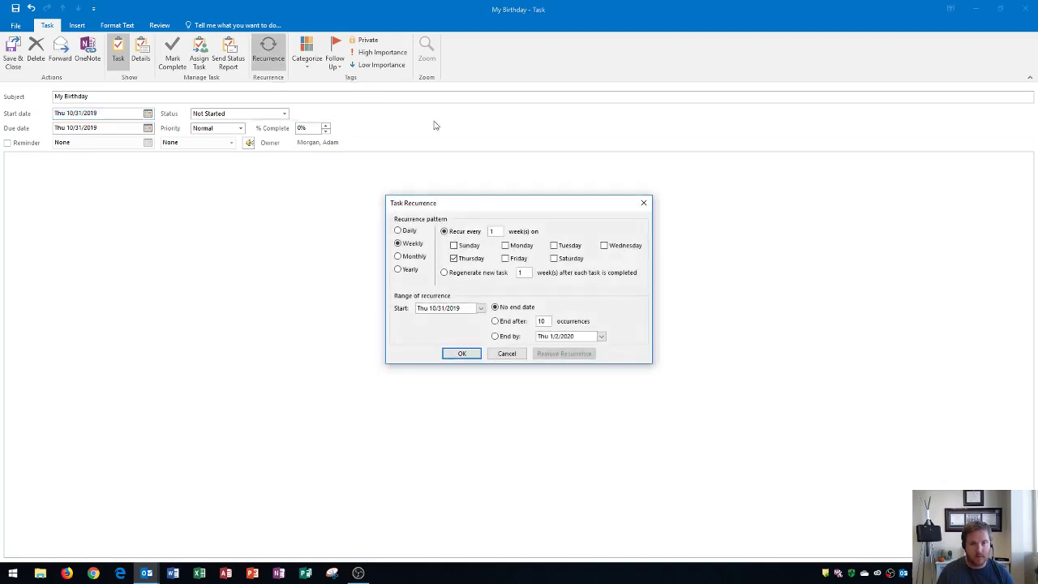
{"action": "left_click_drag", "start_coordinate": [500, 202], "coordinate": [479, 128]}
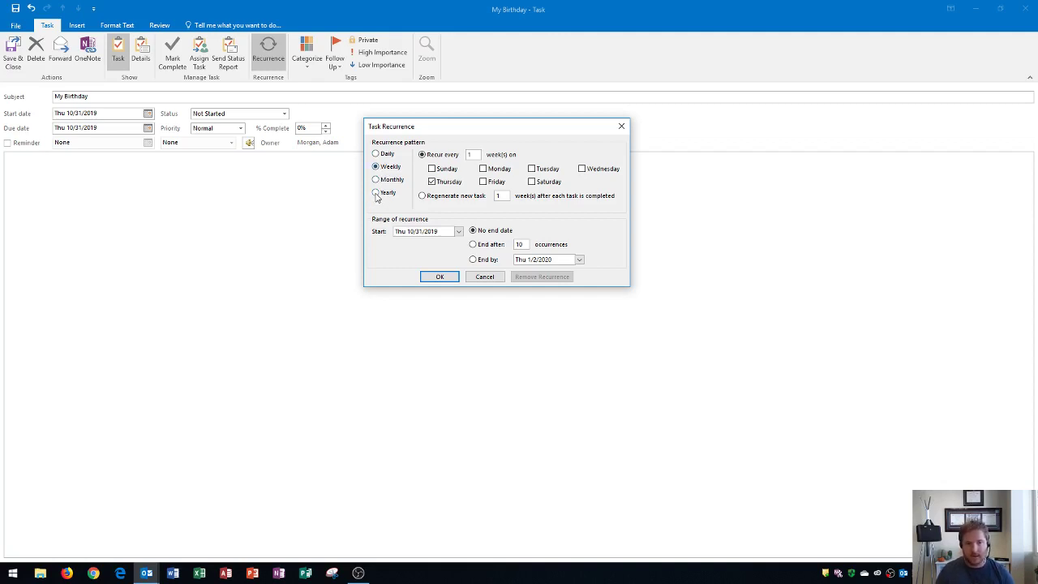
{"action": "left_click", "coordinate": [376, 193]}
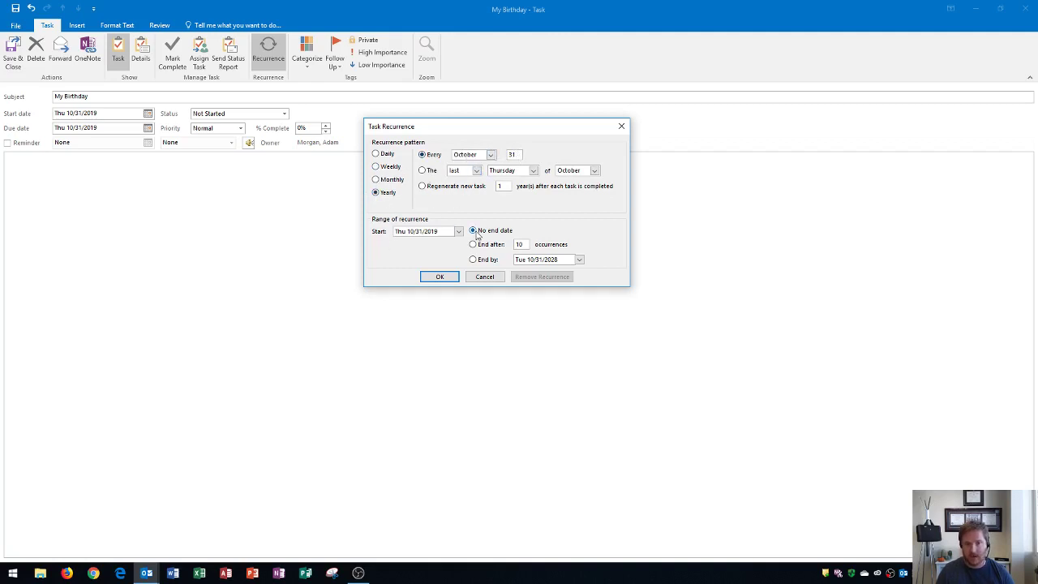
{"action": "left_click", "coordinate": [440, 277]}
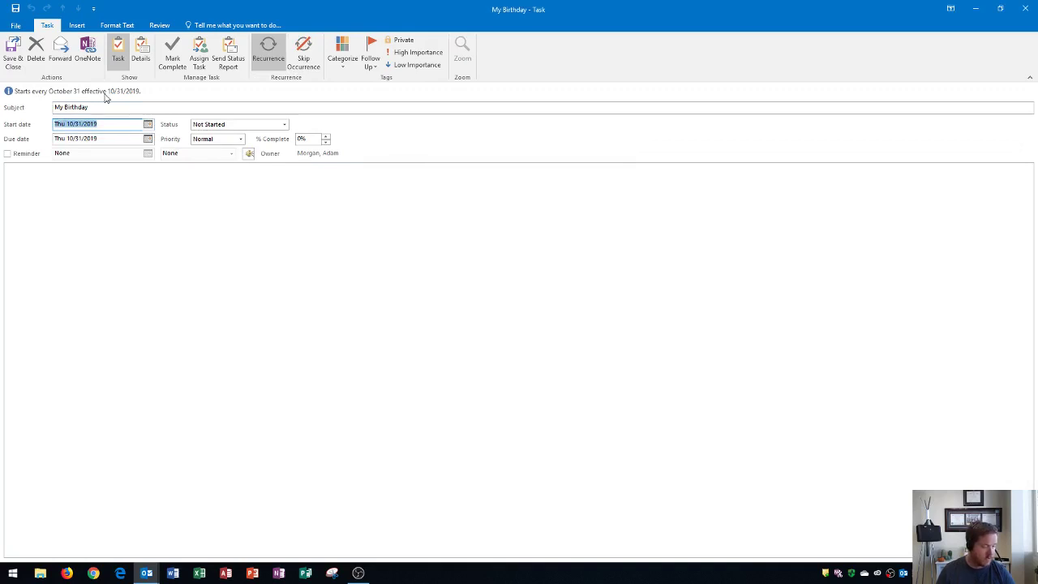
- Turn on a My Birthday reminder for Mon 9/30/2019 at 11:00 AM
{"action": "left_click", "coordinate": [8, 154]}
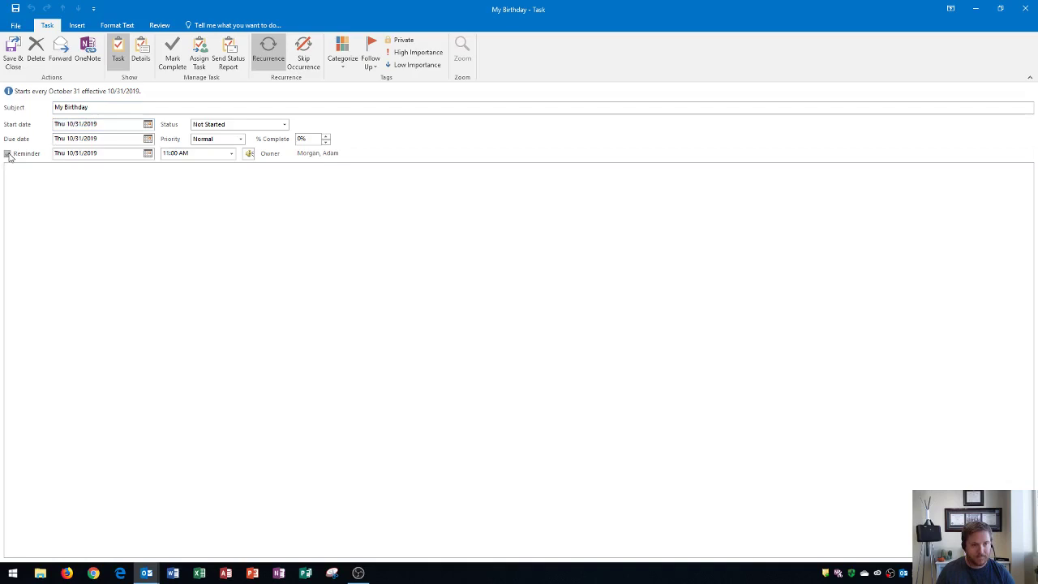
{"action": "left_click", "coordinate": [148, 155]}
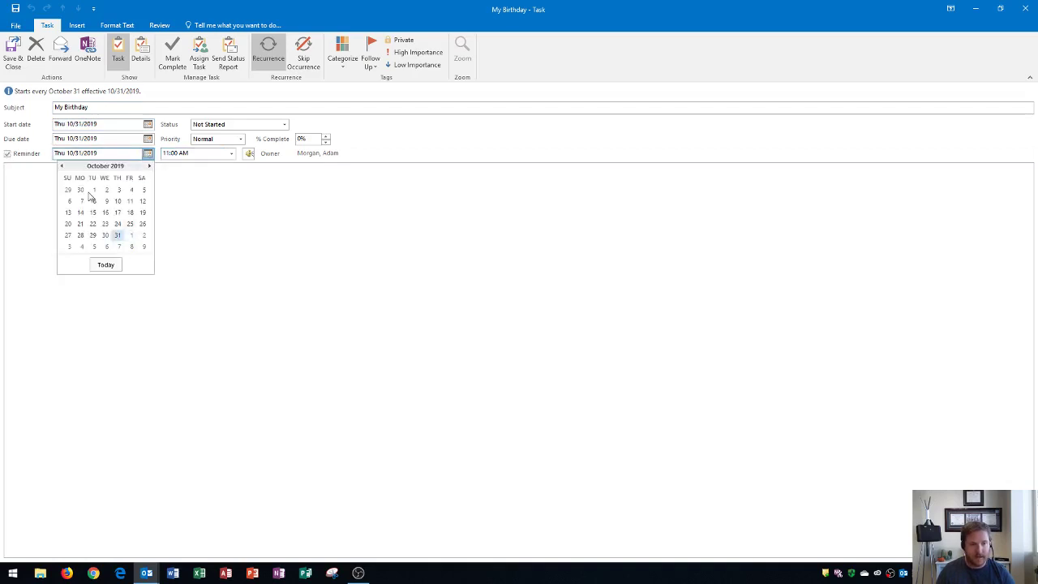
{"action": "left_click", "coordinate": [61, 166]}
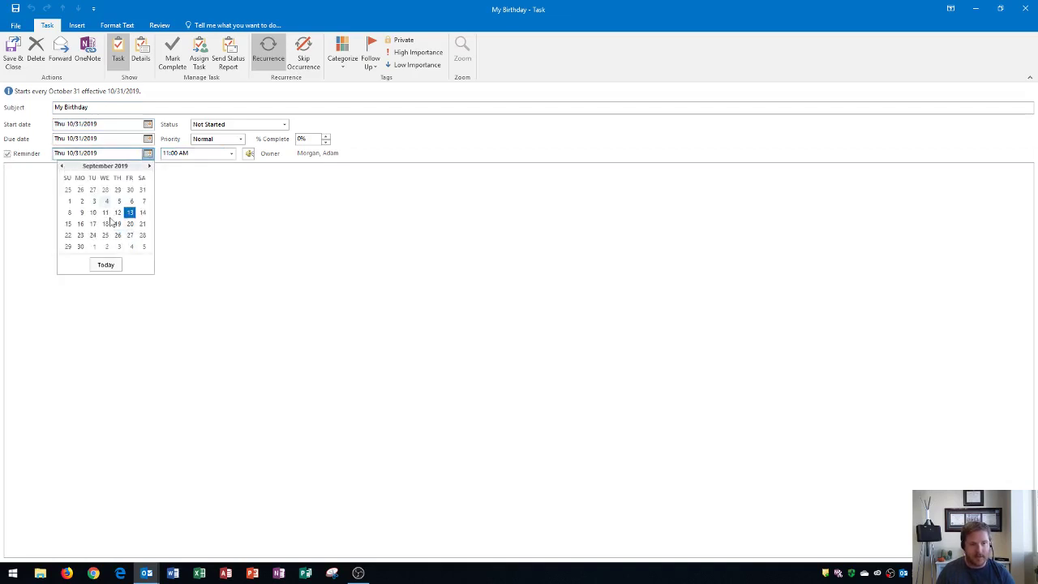
{"action": "left_click", "coordinate": [81, 246]}
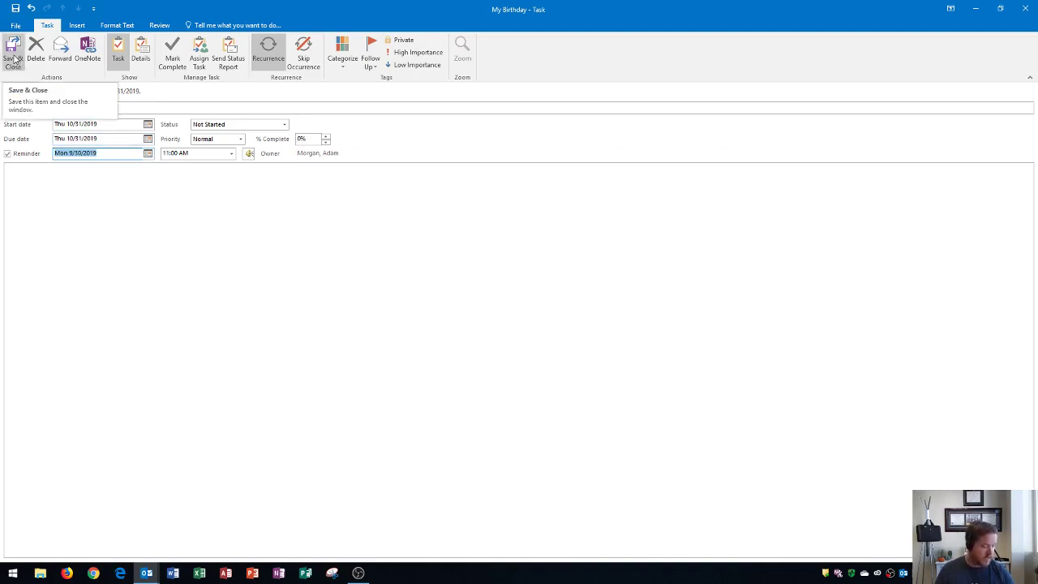
- Save and close My Birthday so it lists under Next Month
{"action": "left_click", "coordinate": [14, 59]}
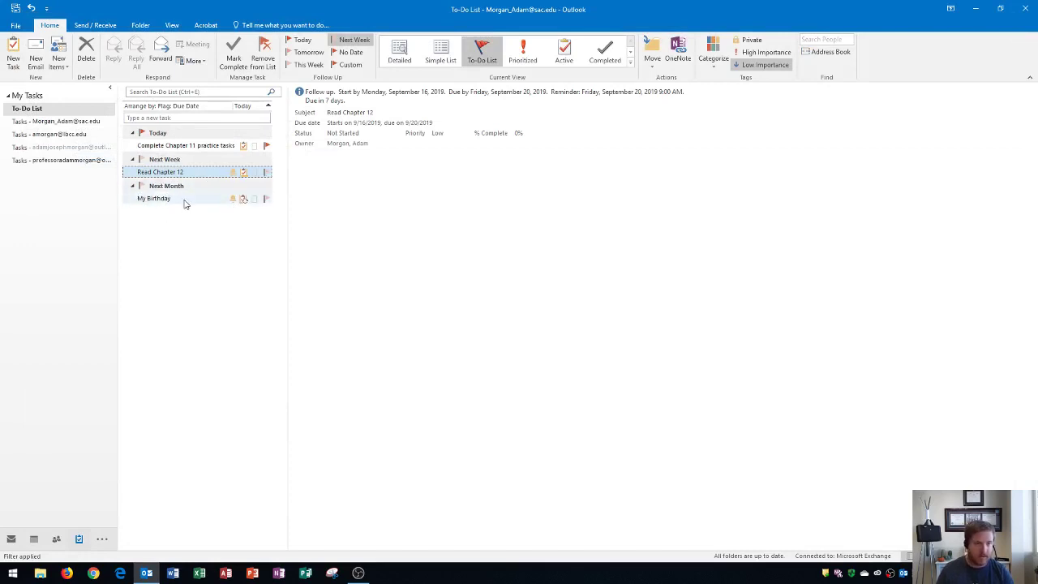
{"action": "mouse_move", "coordinate": [184, 203]}
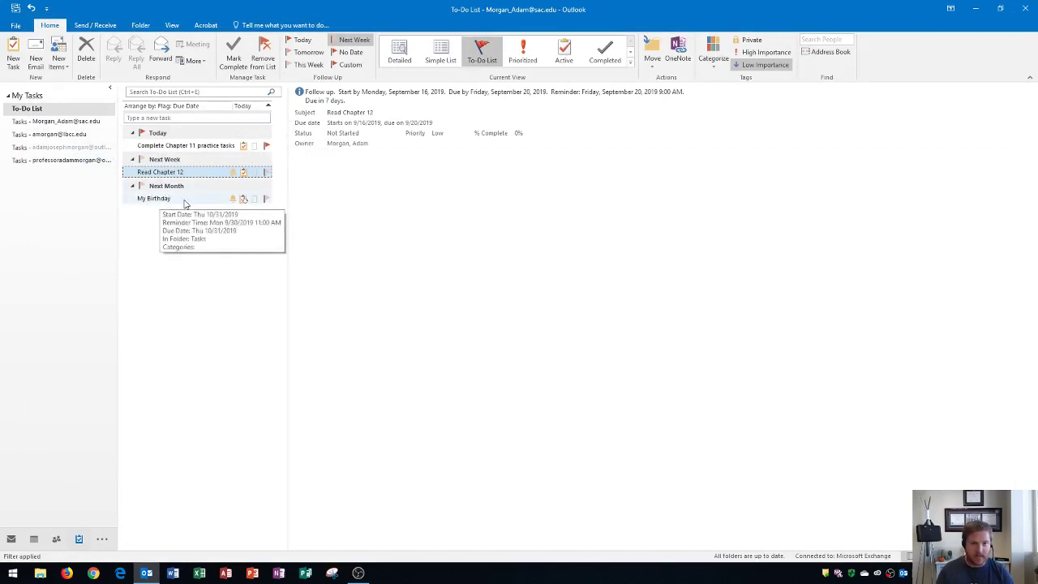
- From the Inbox's Tasks peek, quick-add 'Have a great day!' as a task due today, 9/13/2019
{"action": "left_click", "coordinate": [11, 539]}
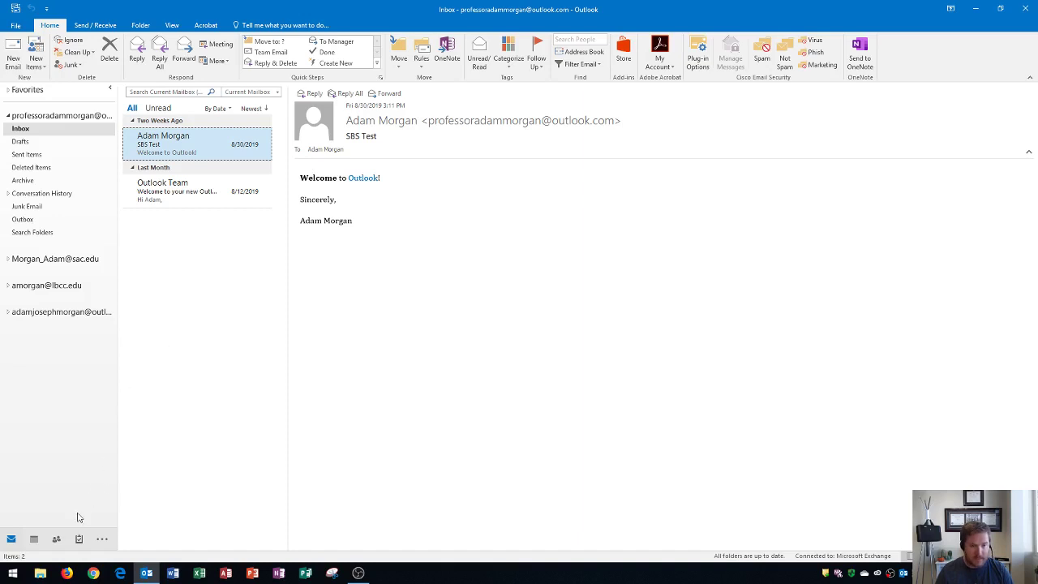
{"action": "mouse_move", "coordinate": [79, 539]}
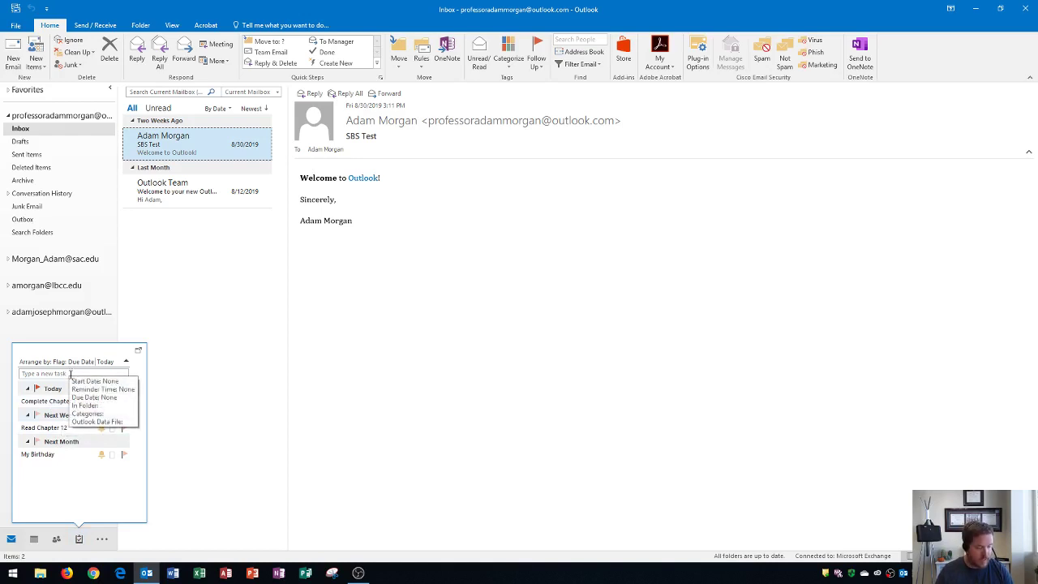
{"action": "left_click", "coordinate": [71, 374]}
{"action": "type", "text": "Hi"}
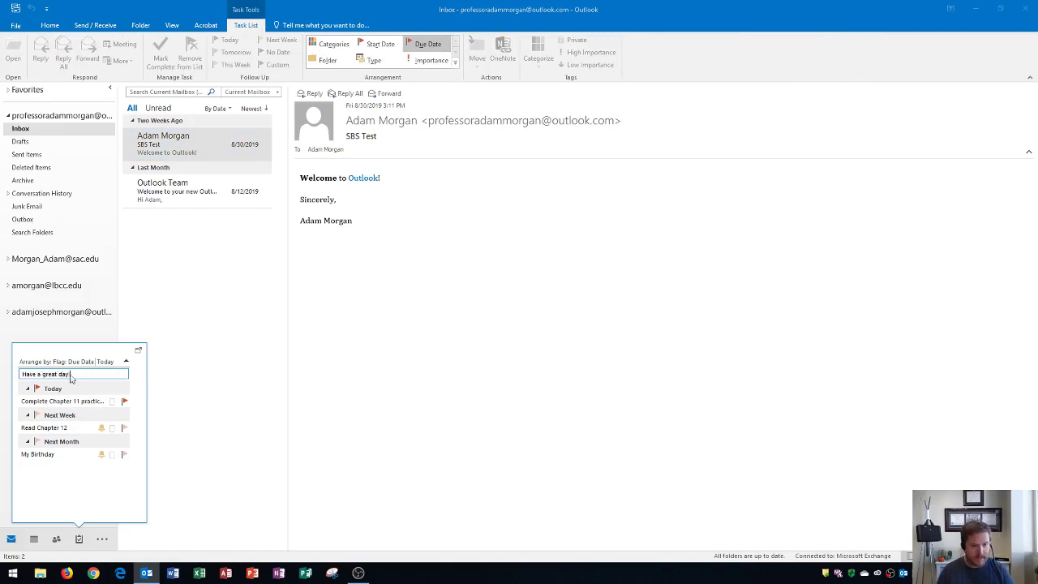
{"action": "key", "text": "Return"}
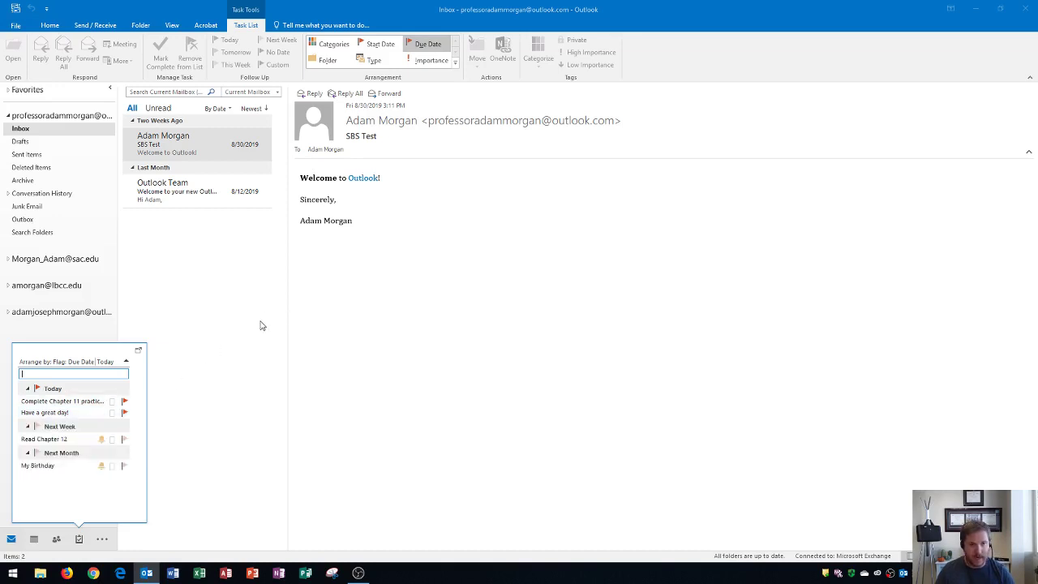
- Close the tasks peek and flag the Outlook Team welcome email so it appears under Today
{"action": "left_click", "coordinate": [237, 328]}
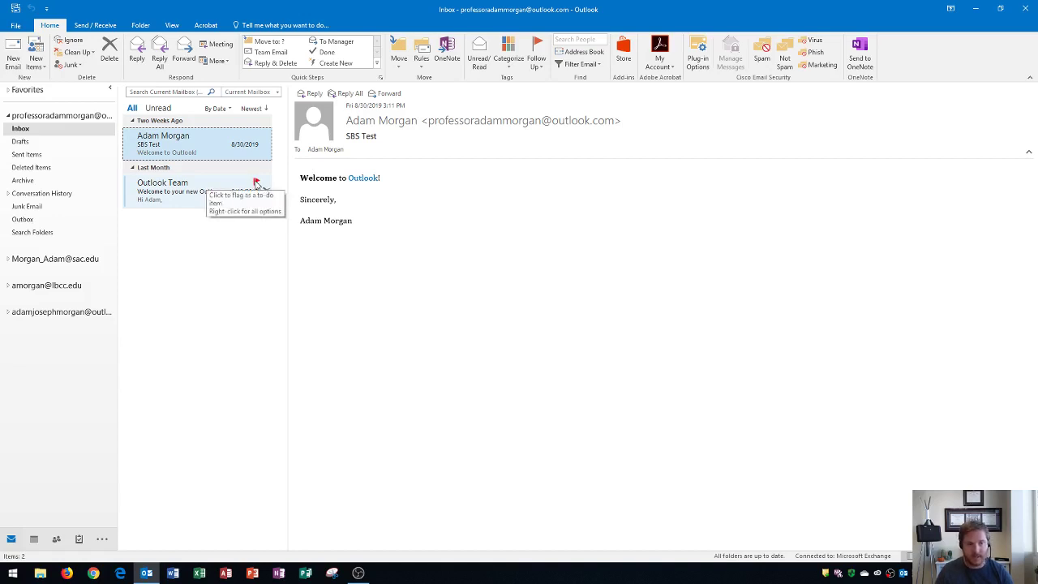
{"action": "left_click", "coordinate": [255, 183]}
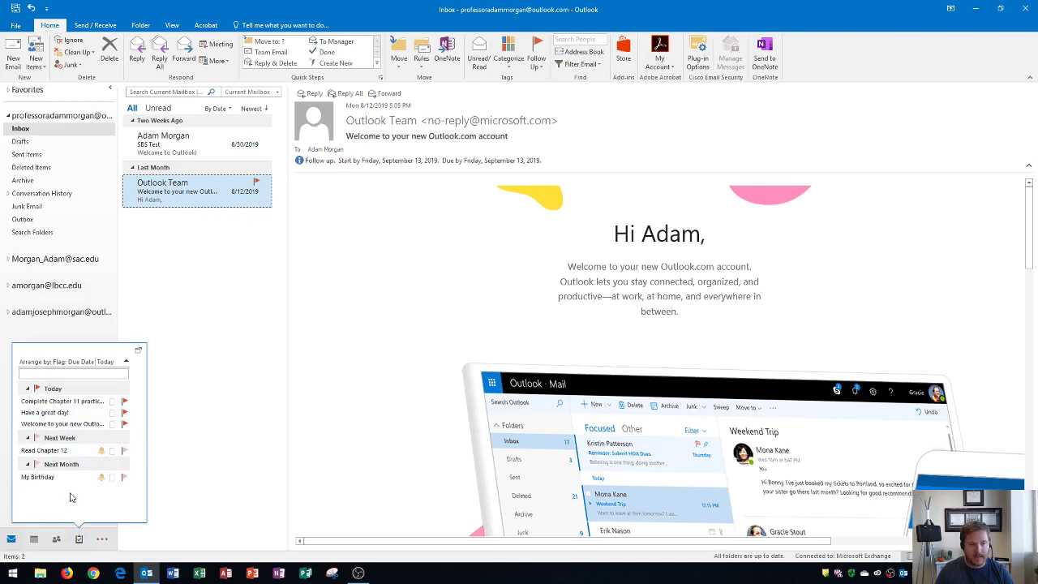
{"action": "mouse_move", "coordinate": [70, 428]}
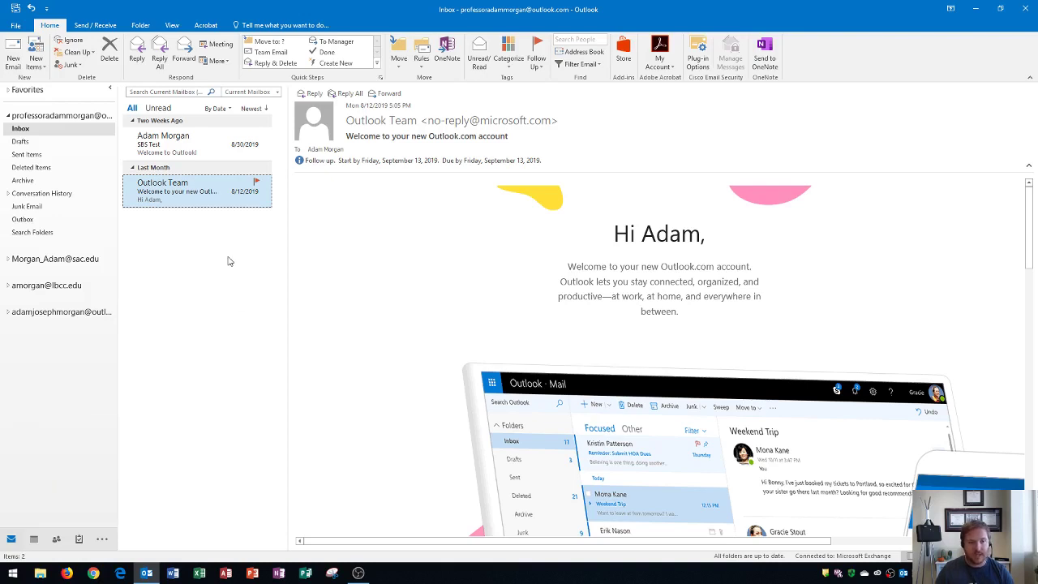
- Open the SBS Test message and flag it for Next Week follow-up, due Friday 9/20/2019
{"action": "left_click", "coordinate": [203, 150]}
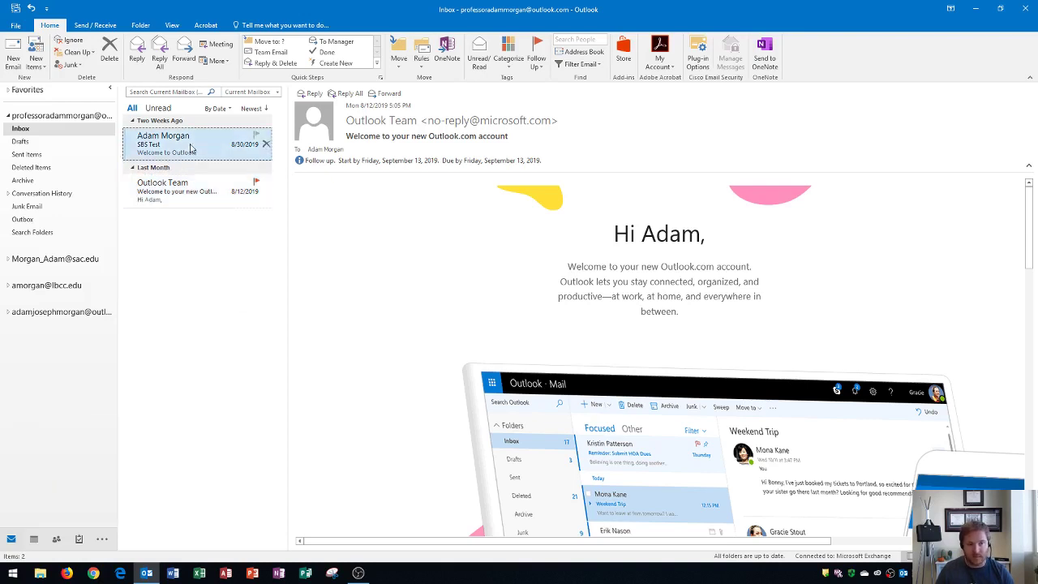
{"action": "double_click", "coordinate": [192, 149]}
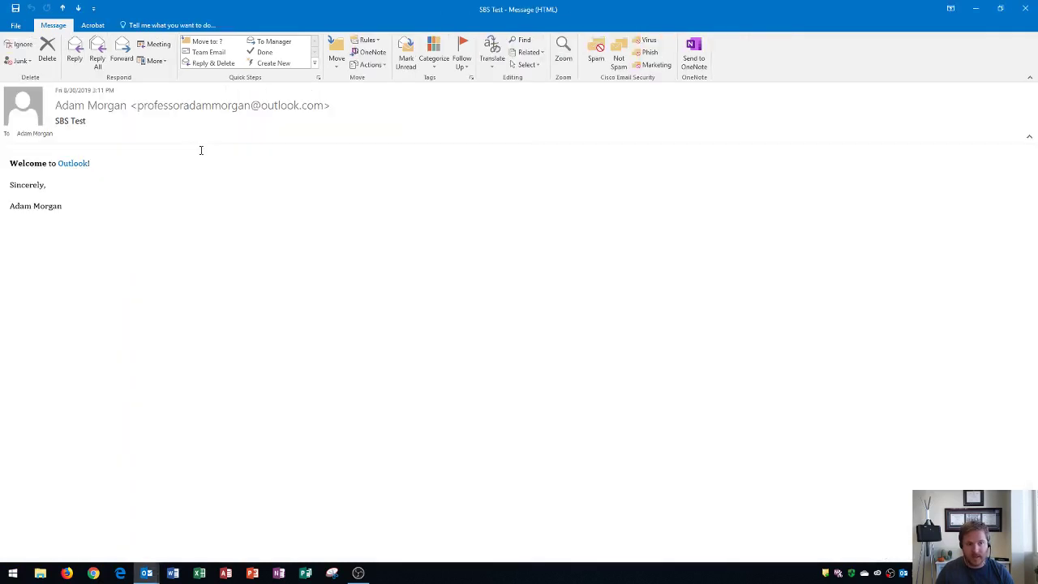
{"action": "left_click", "coordinate": [462, 68]}
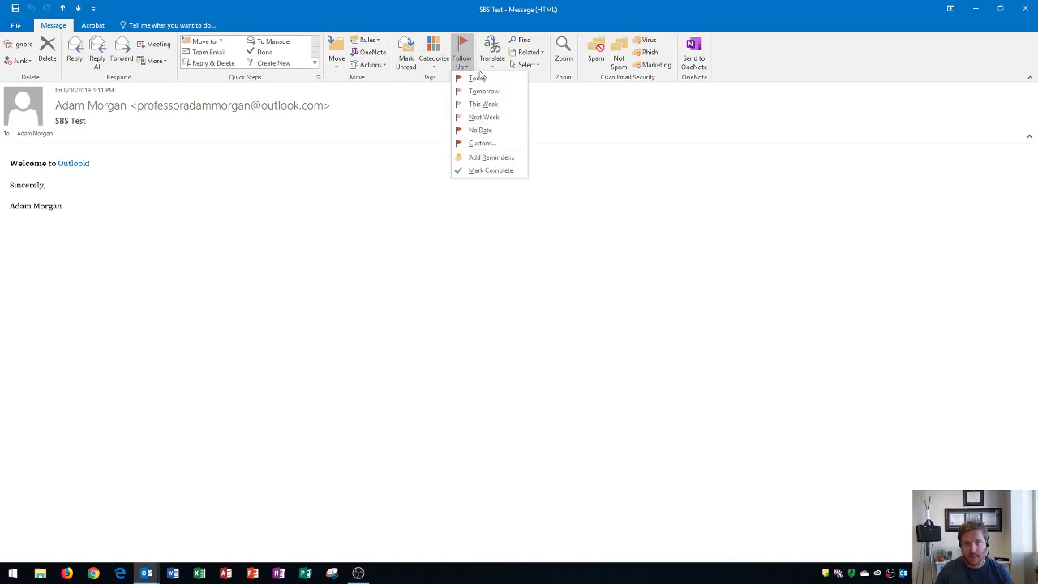
{"action": "left_click", "coordinate": [484, 119]}
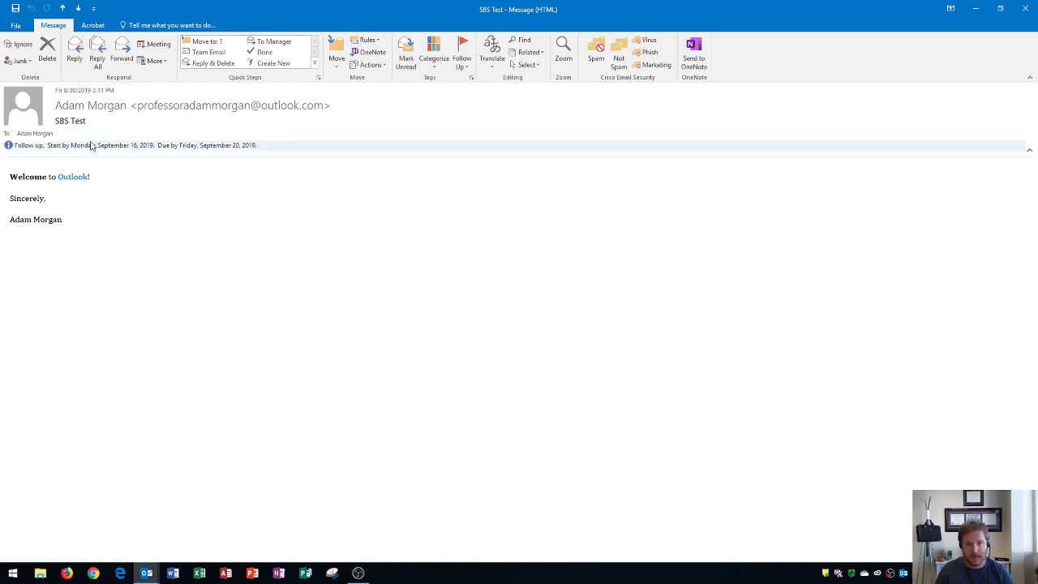
{"action": "left_click", "coordinate": [1026, 10]}
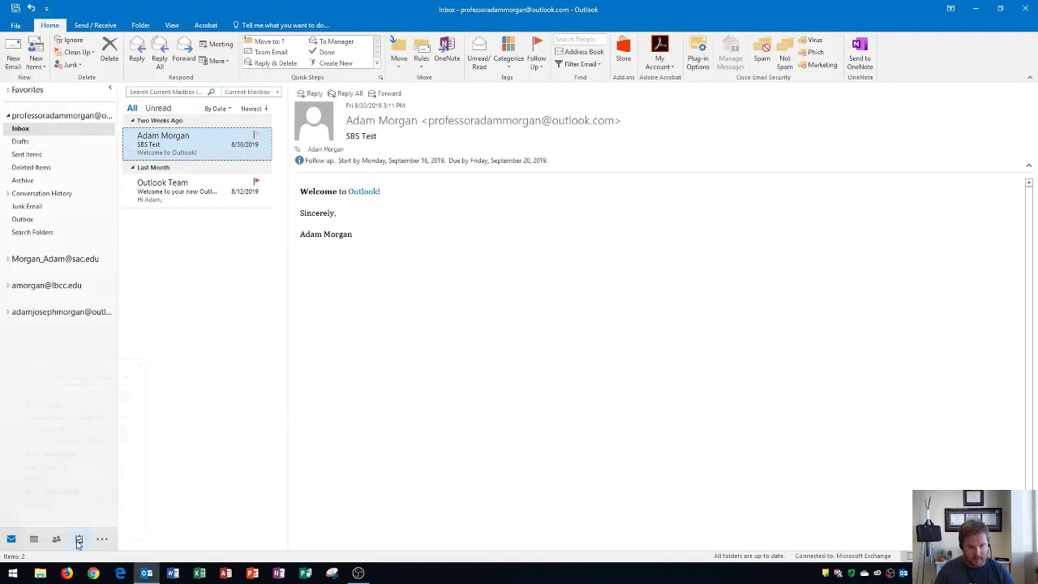
- Mark 'Complete Chapter 11 practice tasks' and the Outlook Team email's follow-up as complete
{"action": "mouse_move", "coordinate": [79, 542]}
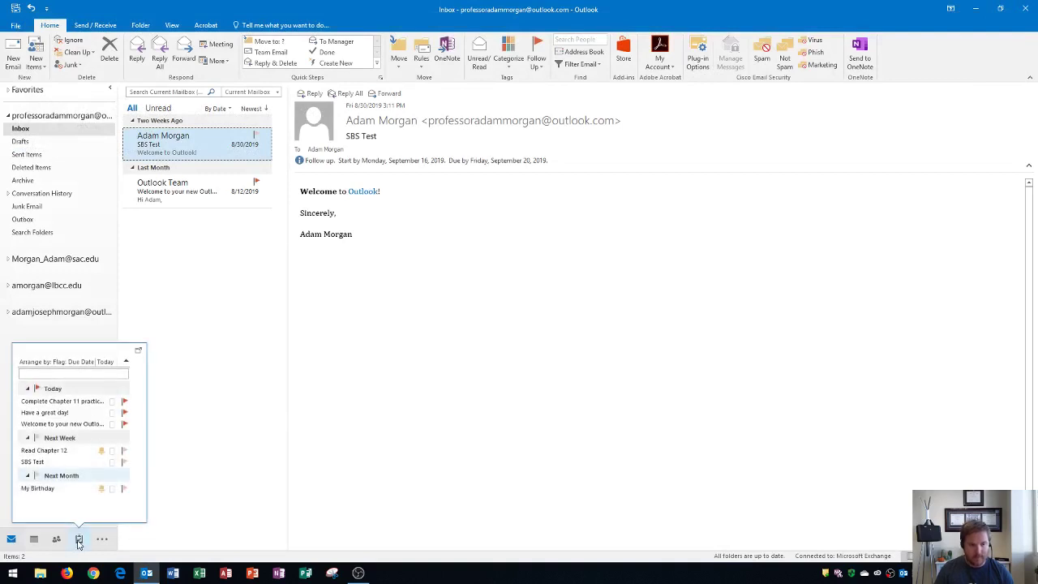
{"action": "left_click", "coordinate": [123, 402]}
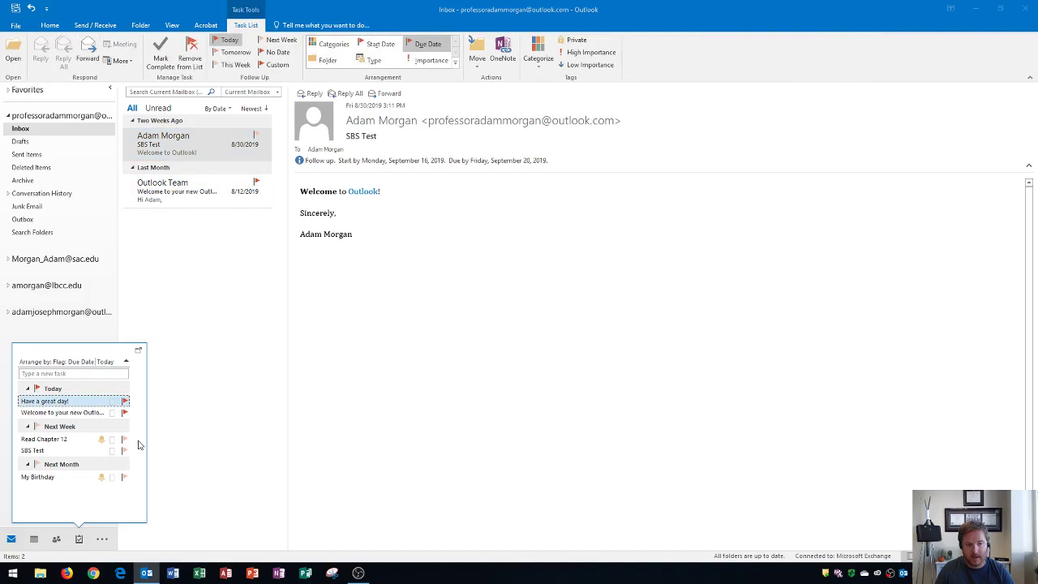
{"action": "left_click", "coordinate": [247, 279]}
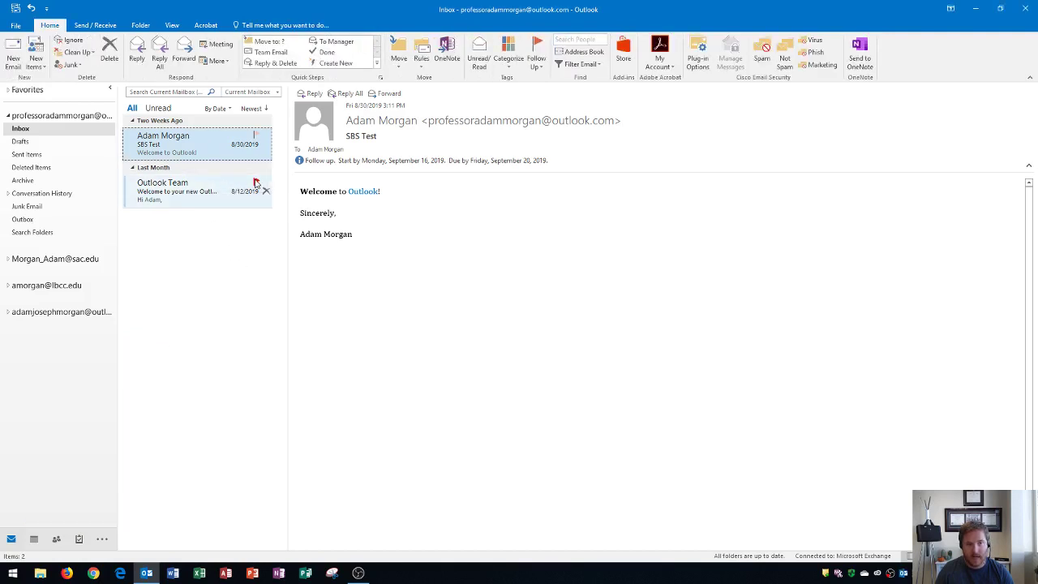
{"action": "left_click", "coordinate": [256, 184]}
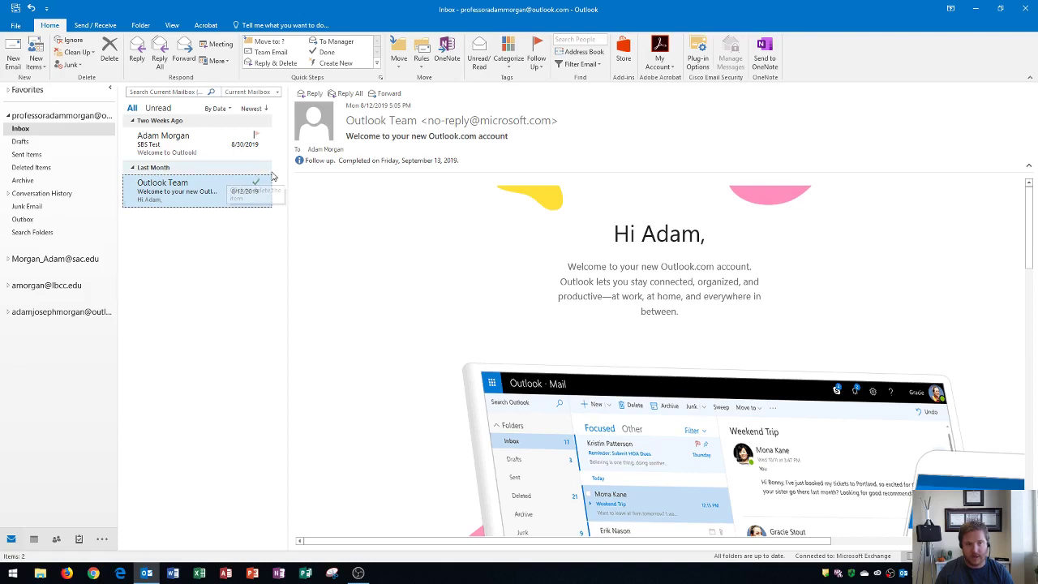